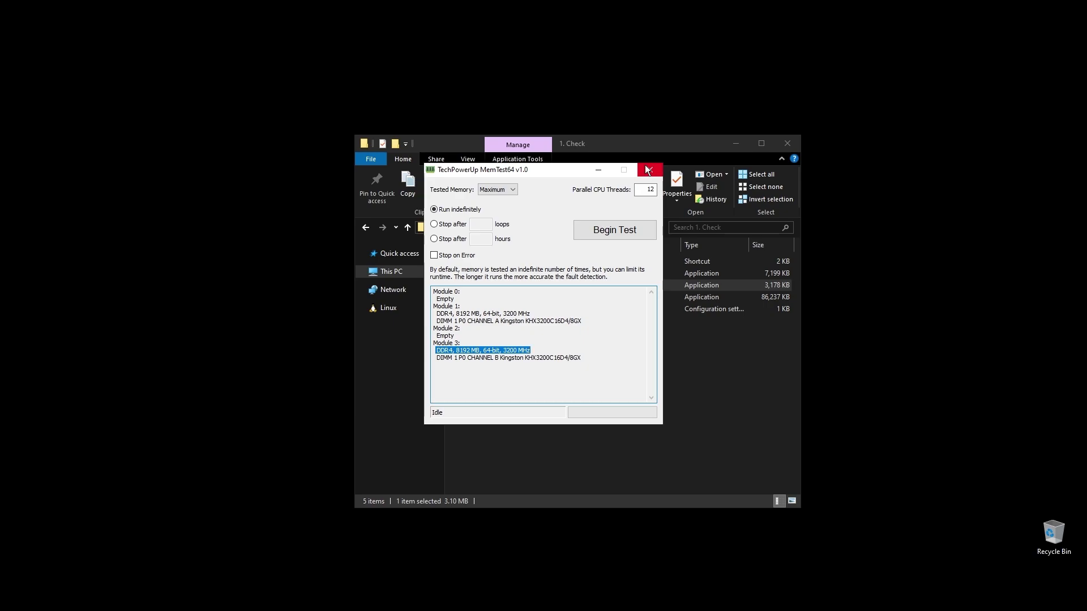
Close MemTest64, launch 4. OCCT.exe and start a CPU stress test in Extreme mode with a Steady load.
{"action": "left_click", "coordinate": [646, 168]}
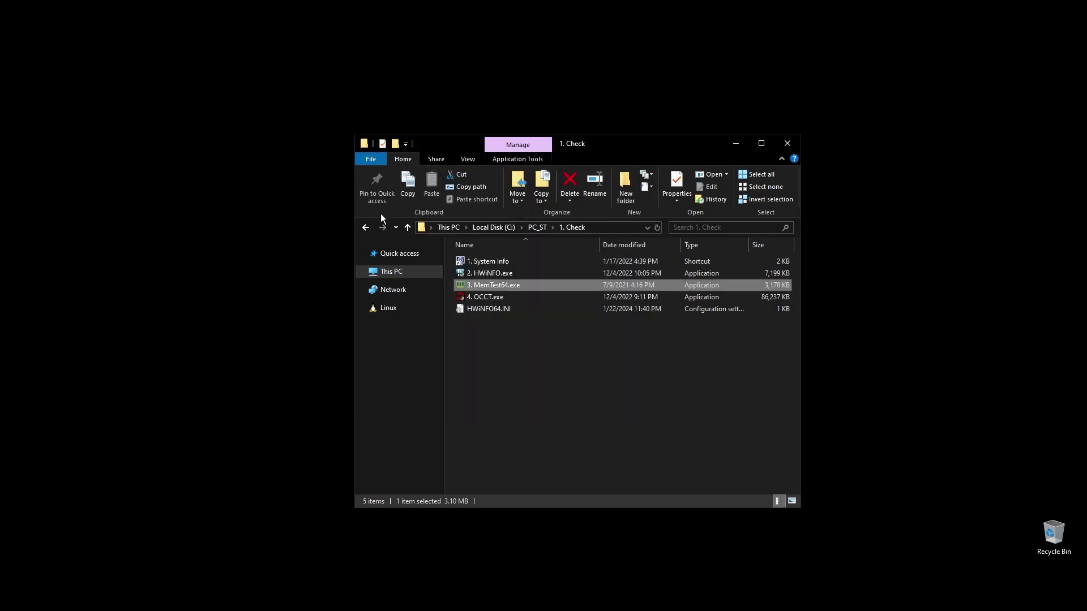
{"action": "left_click", "coordinate": [488, 300]}
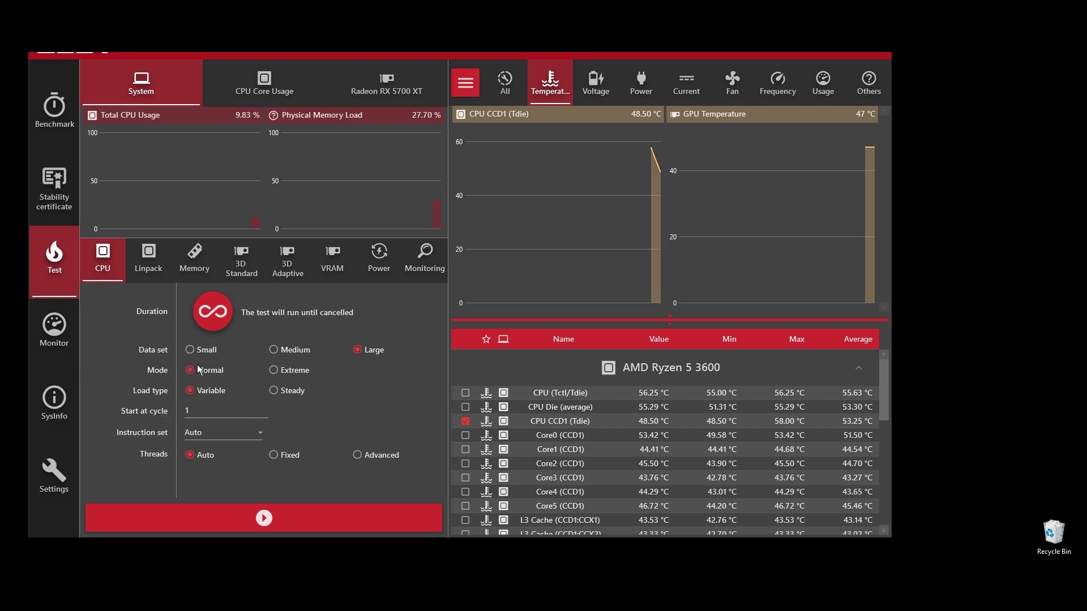
{"action": "left_click", "coordinate": [277, 369]}
{"action": "left_click", "coordinate": [278, 392]}
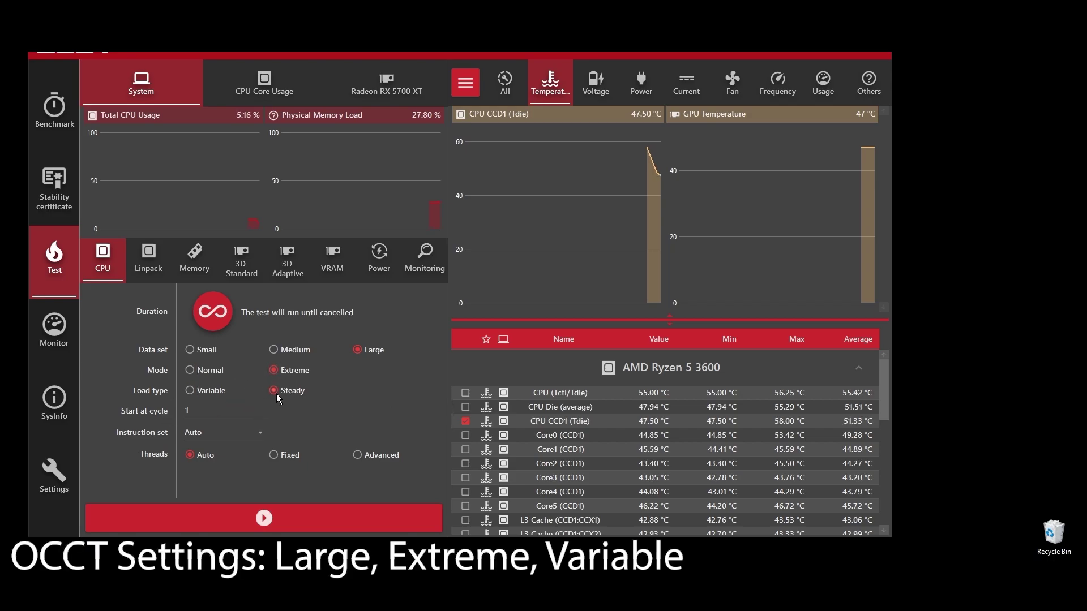
{"action": "left_click", "coordinate": [304, 519]}
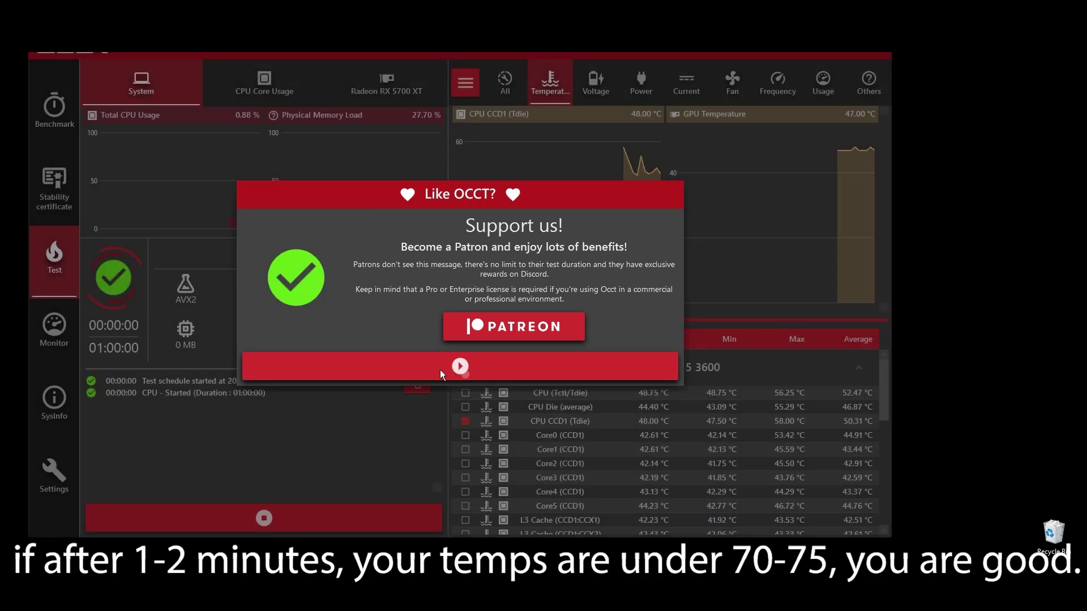
{"action": "left_click", "coordinate": [440, 369]}
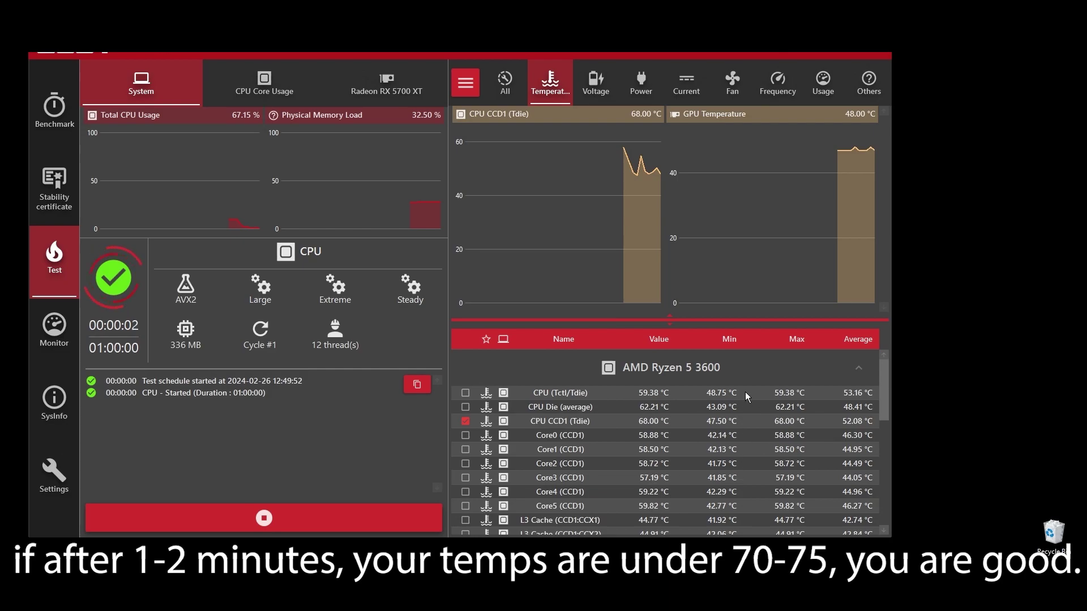
Check the CPU core frequencies and temperatures under load, and end the stress test and close OCCT.
{"action": "left_click", "coordinate": [778, 83]}
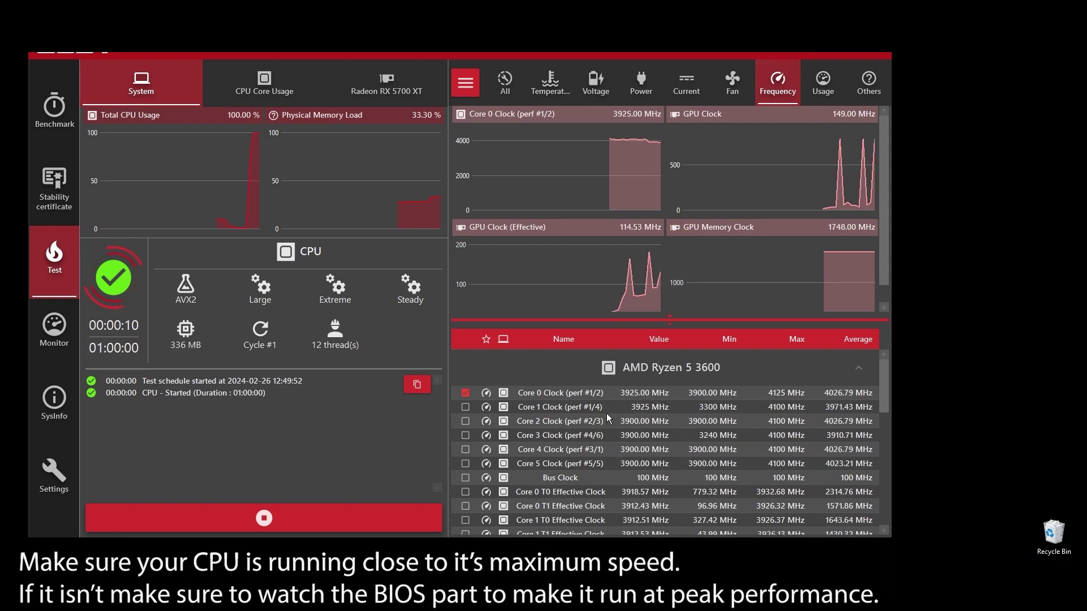
{"action": "left_click", "coordinate": [563, 84]}
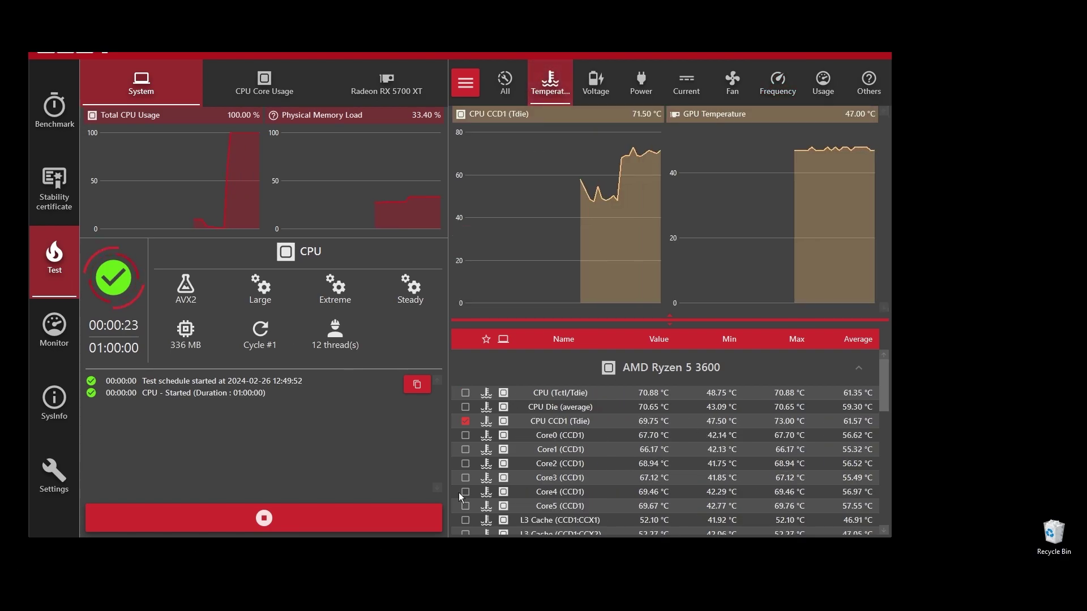
{"action": "left_click", "coordinate": [409, 518]}
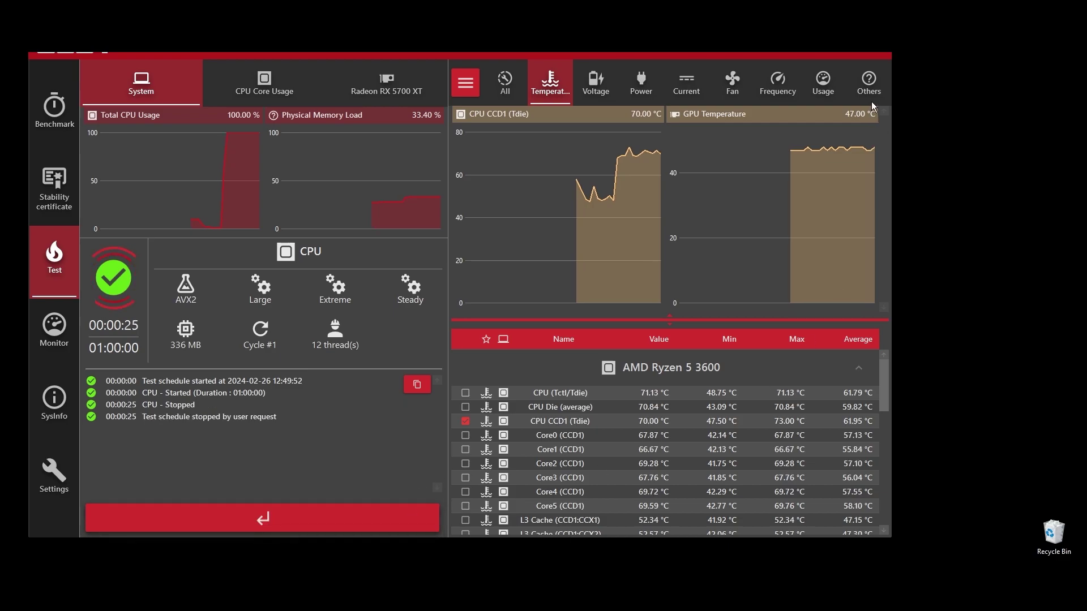
{"action": "left_click", "coordinate": [876, 53]}
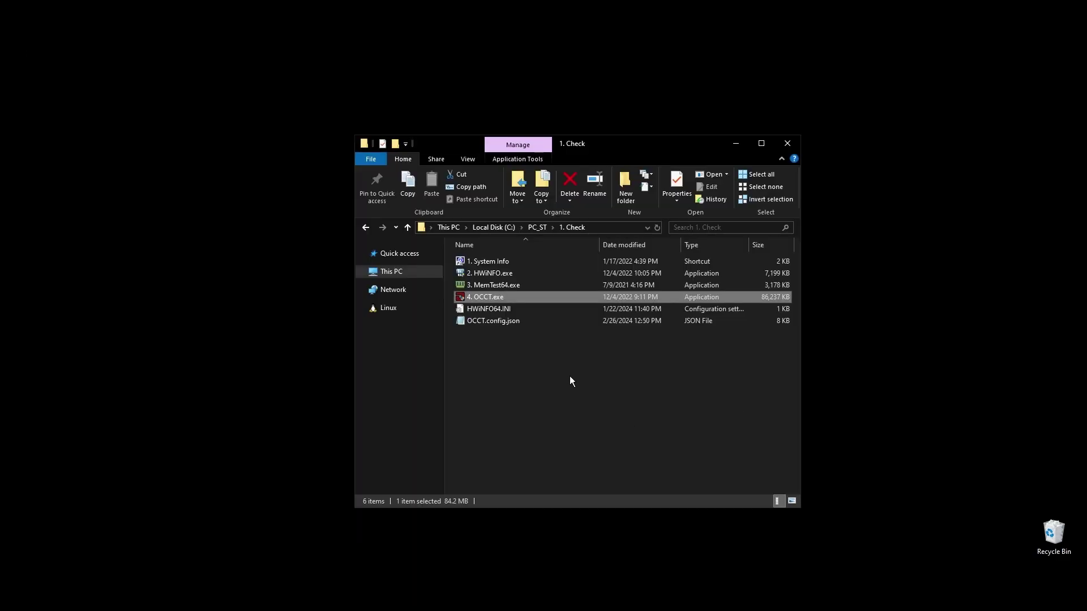
Run 1. Dx Web Setup.exe from the 2. Install folder, accept its licence agreement and start the DirectX installation.
{"action": "left_click", "coordinate": [365, 228]}
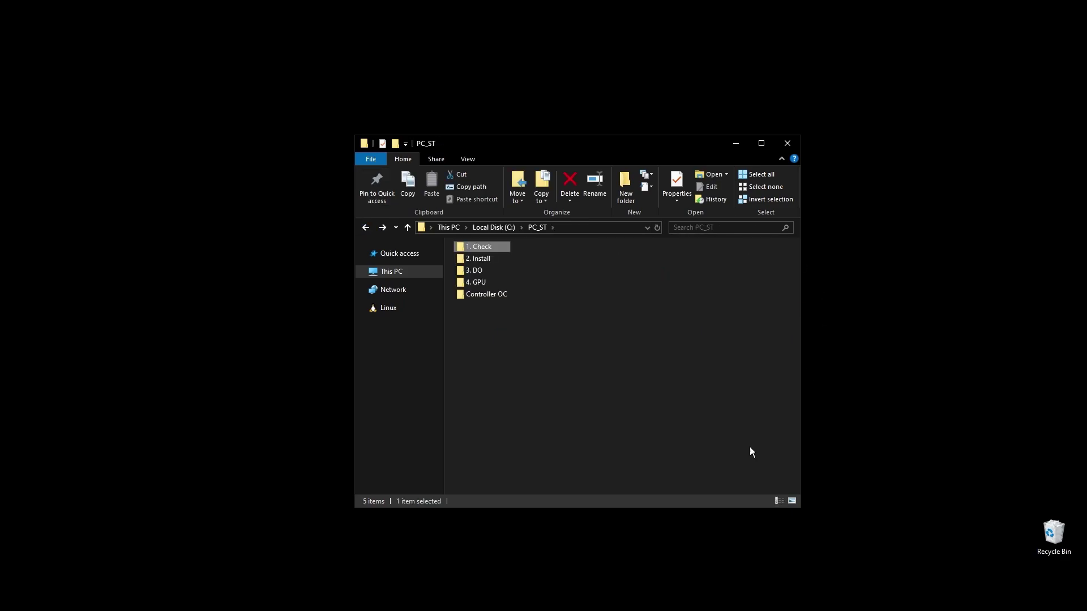
{"action": "double_click", "coordinate": [481, 260]}
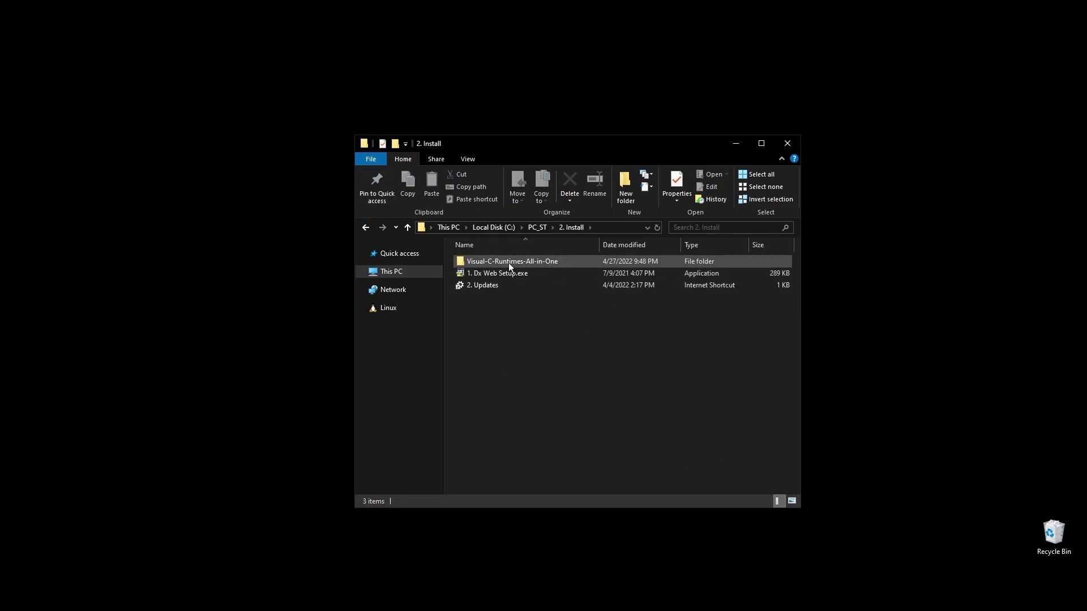
{"action": "left_click", "coordinate": [504, 275]}
{"action": "double_click", "coordinate": [504, 272]}
{"action": "left_click", "coordinate": [269, 281]}
{"action": "left_click", "coordinate": [326, 322]}
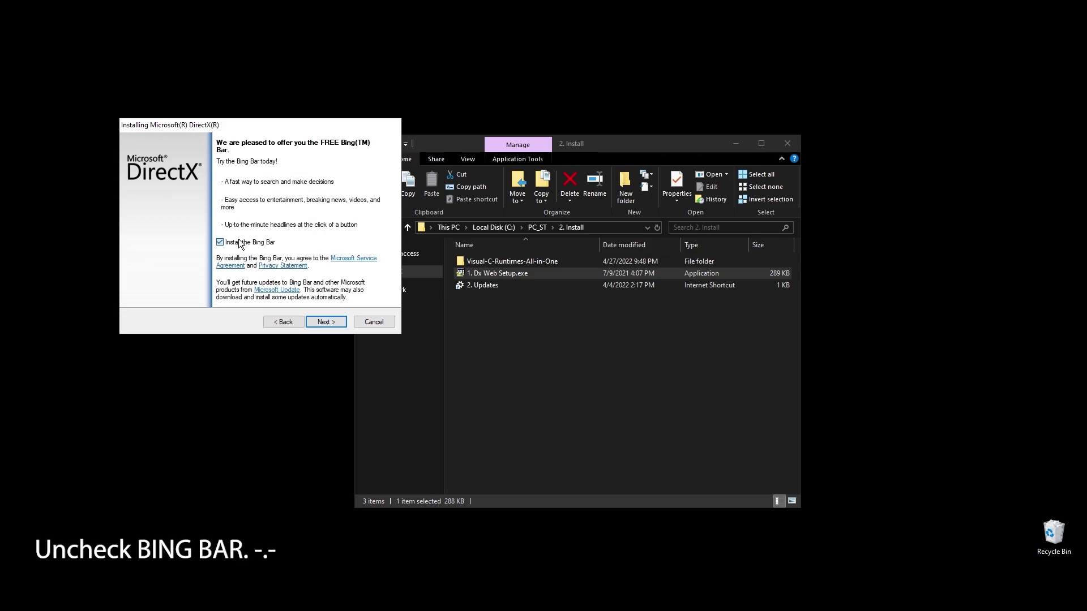
{"action": "left_click", "coordinate": [320, 322]}
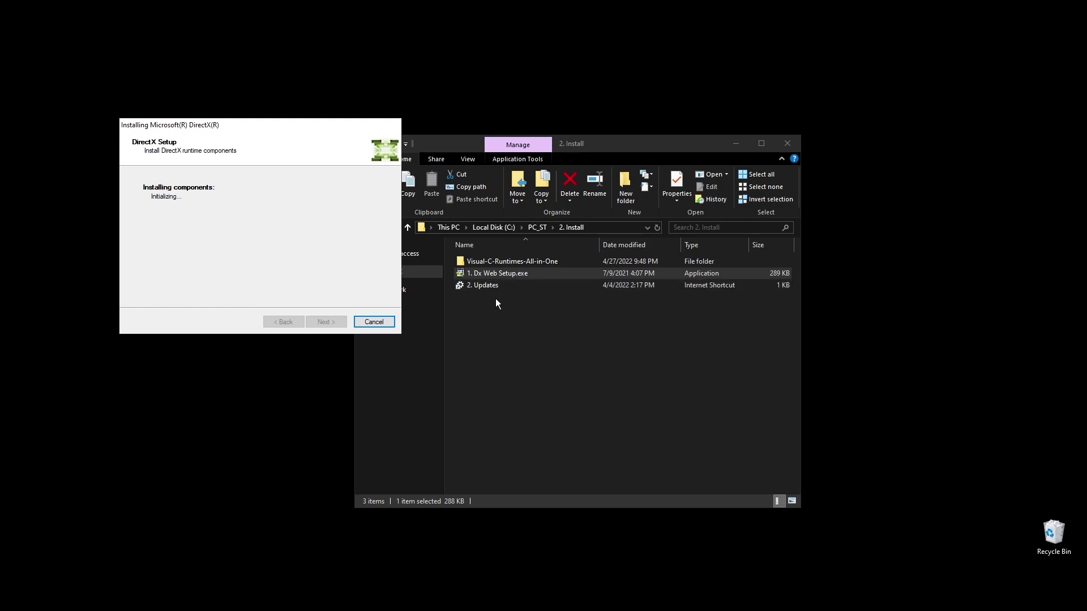
Open Windows Update through the 2. Updates shortcut, resume the paused updates and finish the DirectX setup.
{"action": "double_click", "coordinate": [479, 284]}
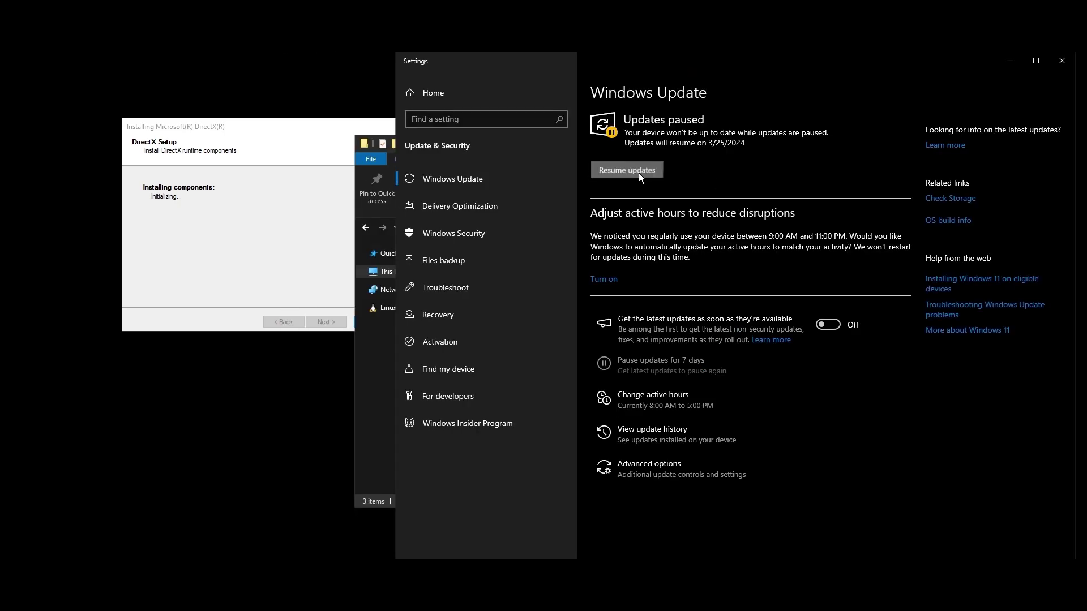
{"action": "left_click", "coordinate": [627, 170]}
{"action": "left_click", "coordinate": [334, 295]}
{"action": "left_click", "coordinate": [339, 327]}
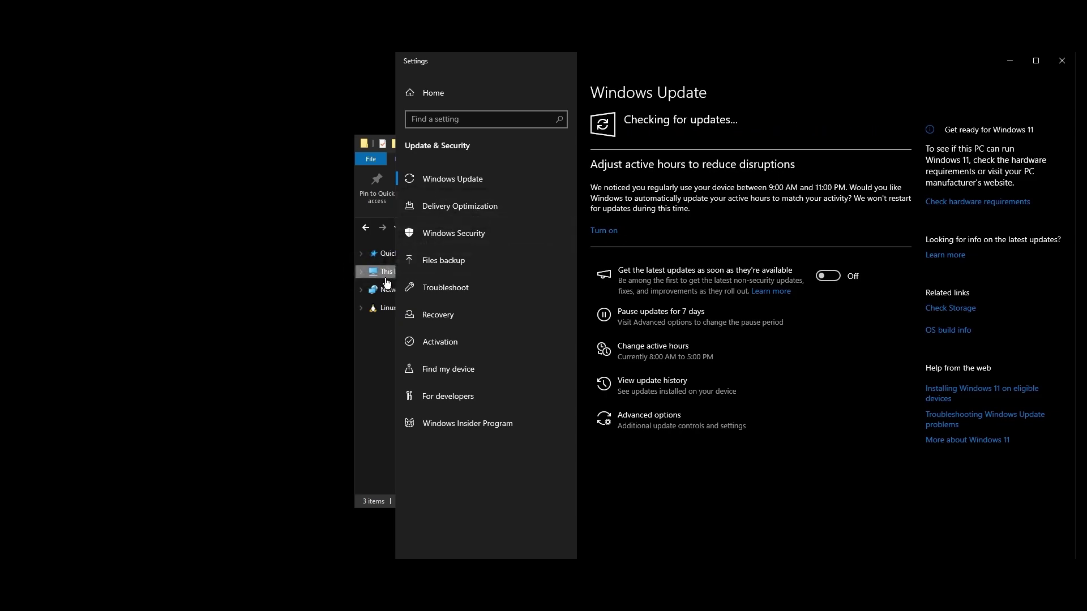
Narrow the Windows Update window and arrange it side by side with the File Explorer window.
{"action": "left_click_drag", "start_coordinate": [396, 277], "coordinate": [751, 272]}
{"action": "left_click_drag", "start_coordinate": [595, 144], "coordinate": [327, 139]}
{"action": "left_click_drag", "start_coordinate": [812, 61], "coordinate": [715, 67]}
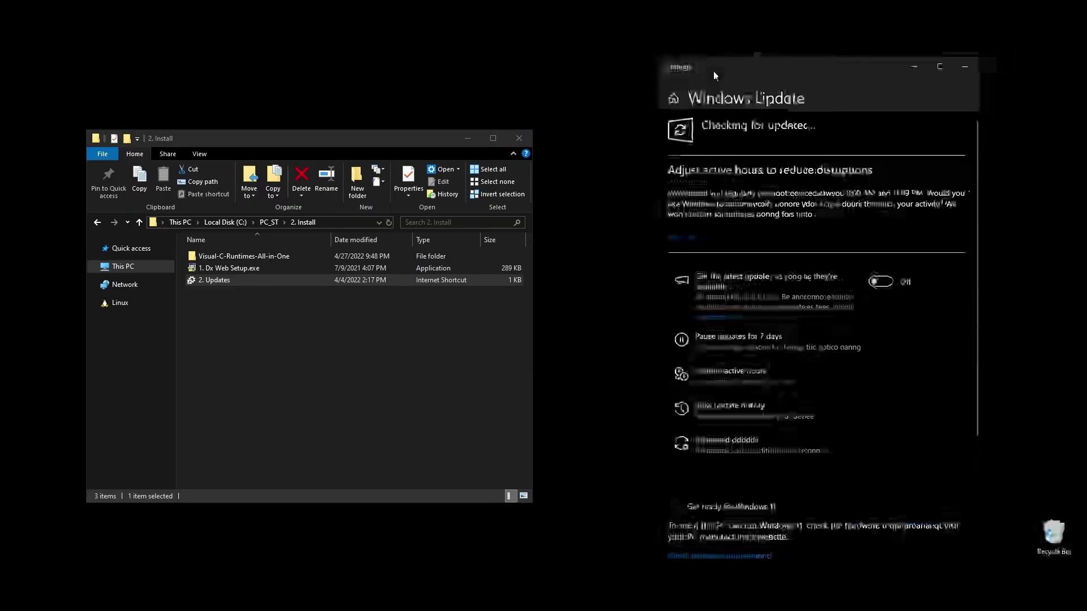
Run install_all.bat from the Visual-C-Runtimes-All-in-One folder as administrator.
{"action": "double_click", "coordinate": [259, 254]}
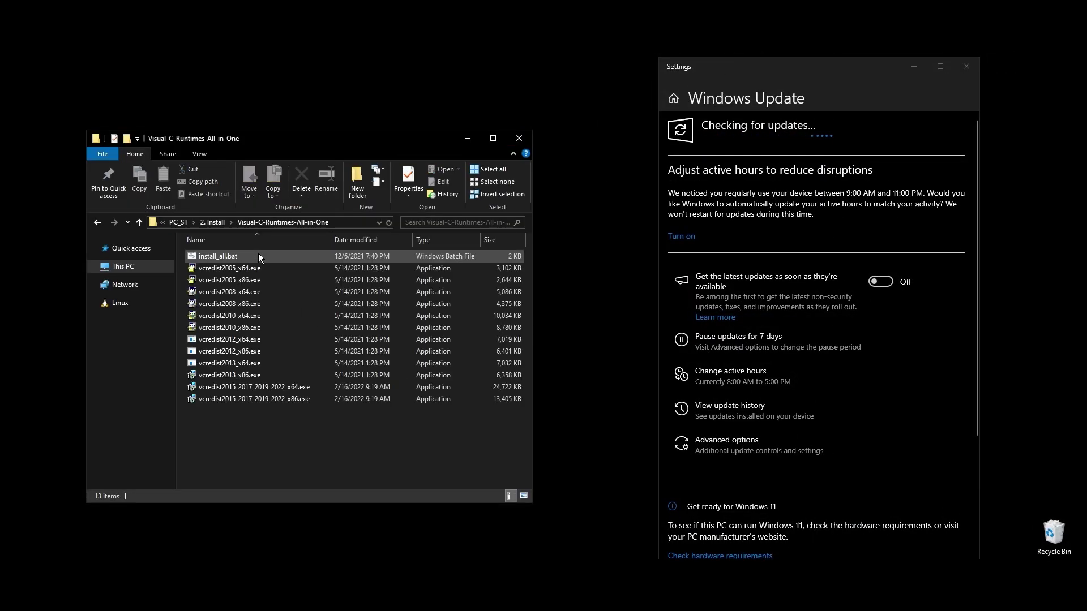
{"action": "right_click", "coordinate": [208, 260]}
{"action": "left_click", "coordinate": [264, 306]}
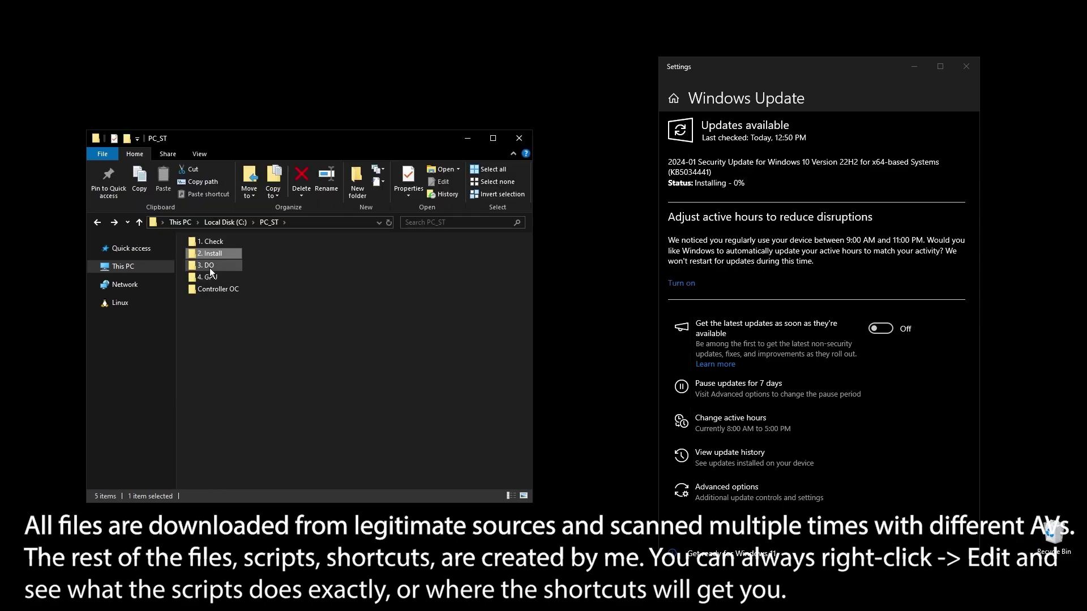
Run the 2. PP.cmd power plan script from the 3. DO folder and dismiss its console window.
{"action": "double_click", "coordinate": [210, 267]}
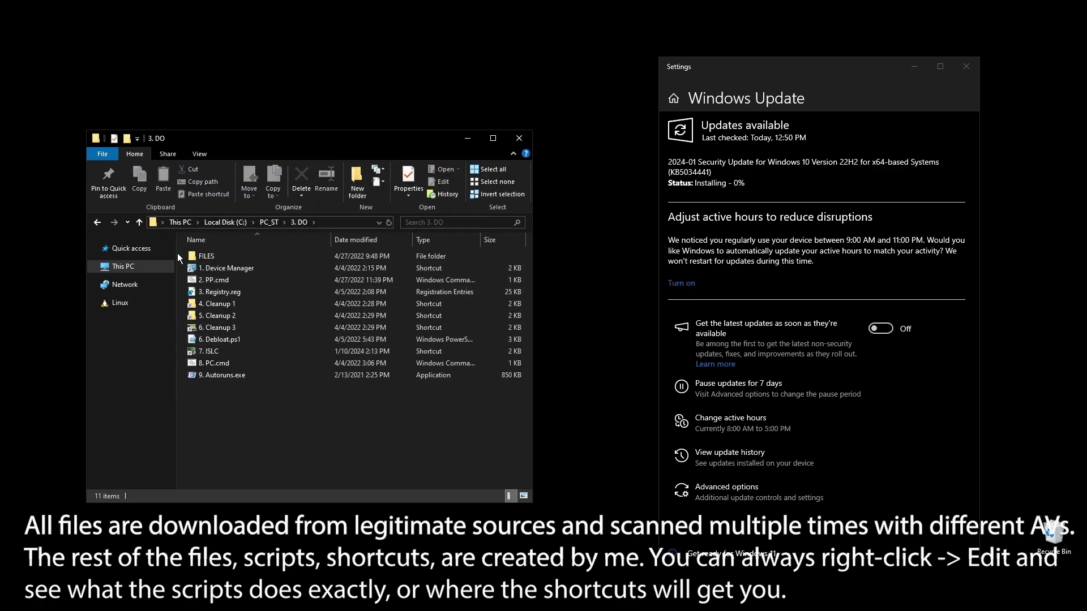
{"action": "double_click", "coordinate": [212, 281]}
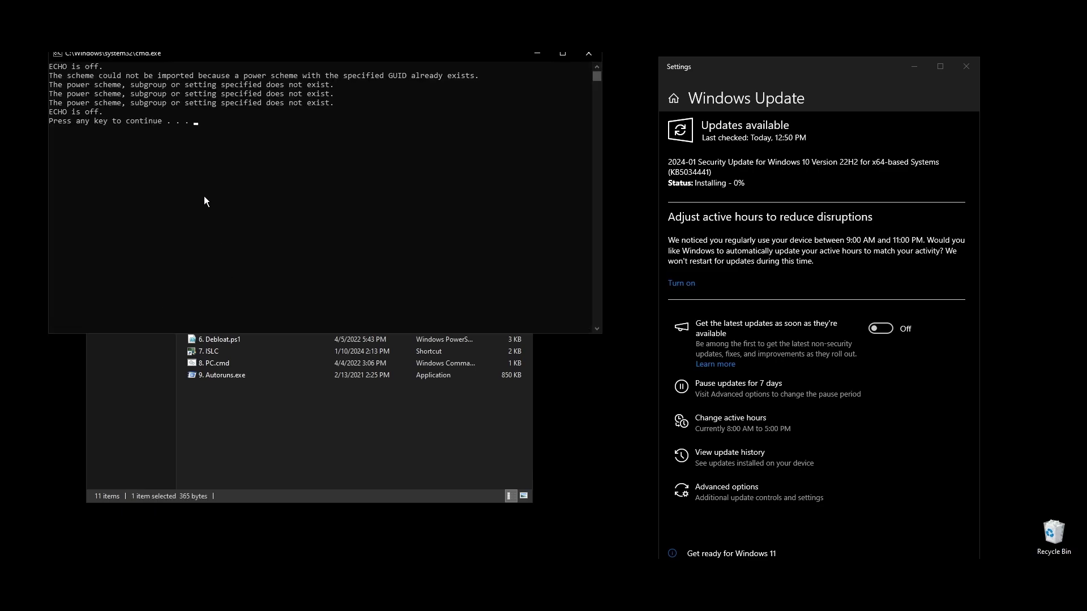
{"action": "key", "text": "Return"}
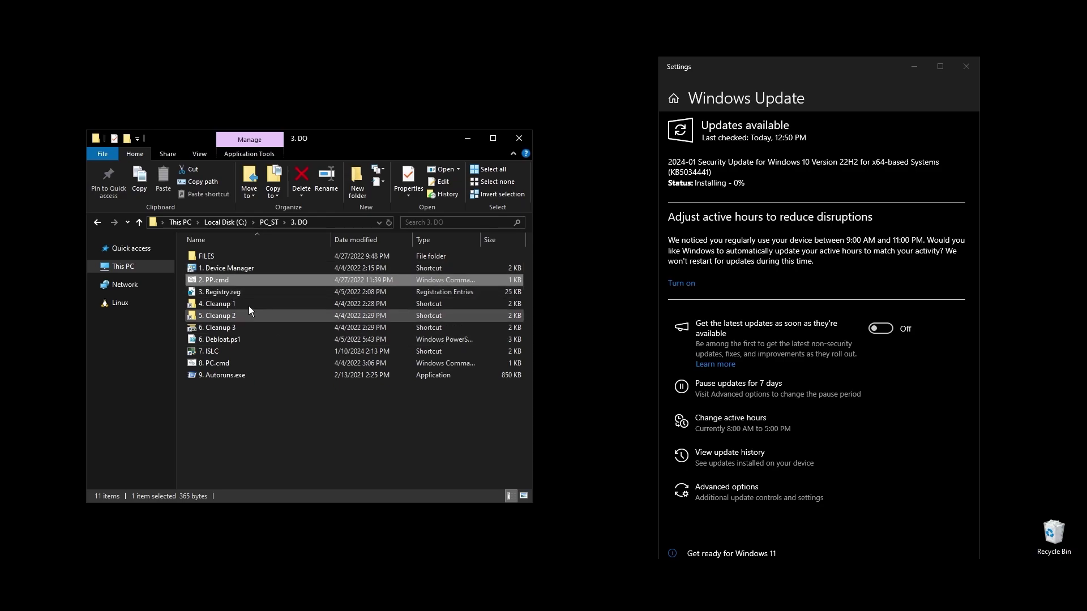
Open 3. Registry.reg in Notepad++ and review the registry settings it contains.
{"action": "right_click", "coordinate": [229, 292]}
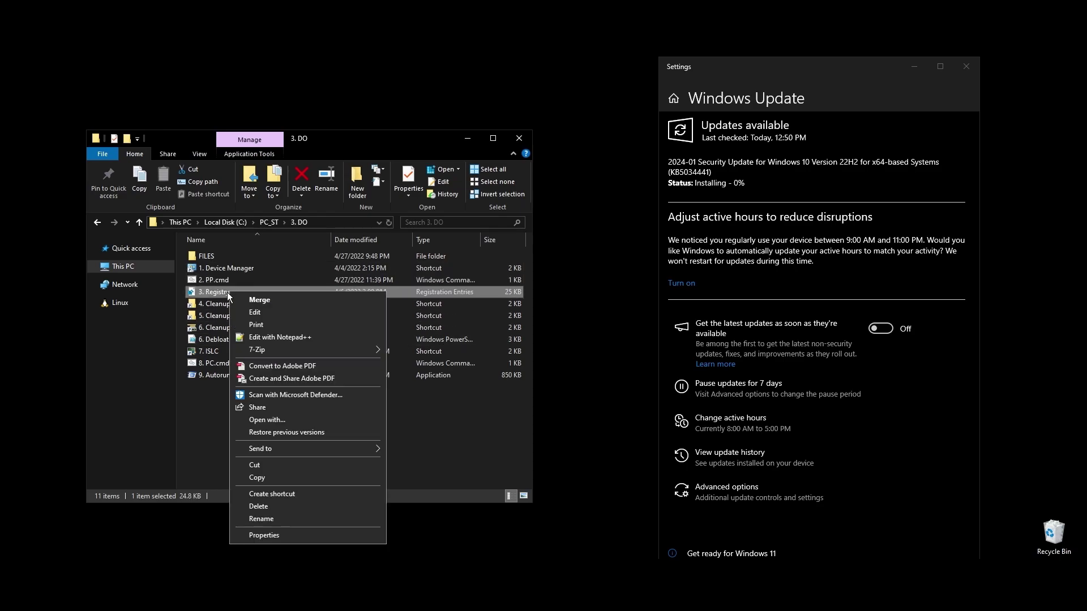
{"action": "left_click", "coordinate": [281, 337]}
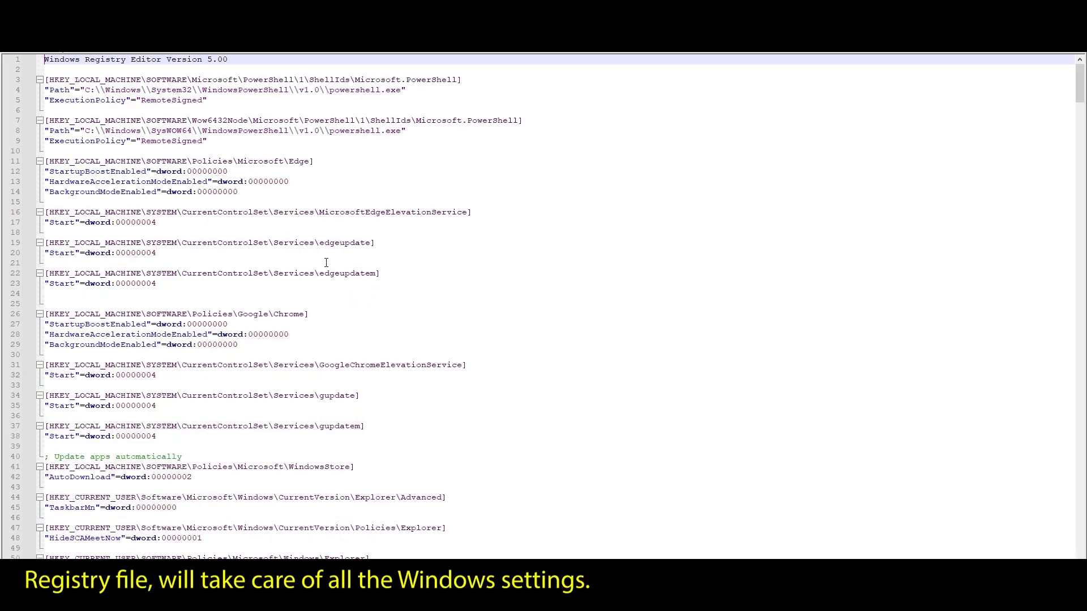
{"action": "scroll", "coordinate": [332, 264], "scroll_direction": "down", "scroll_amount": 17}
{"action": "left_click_drag", "start_coordinate": [1077, 133], "coordinate": [1075, 79]}
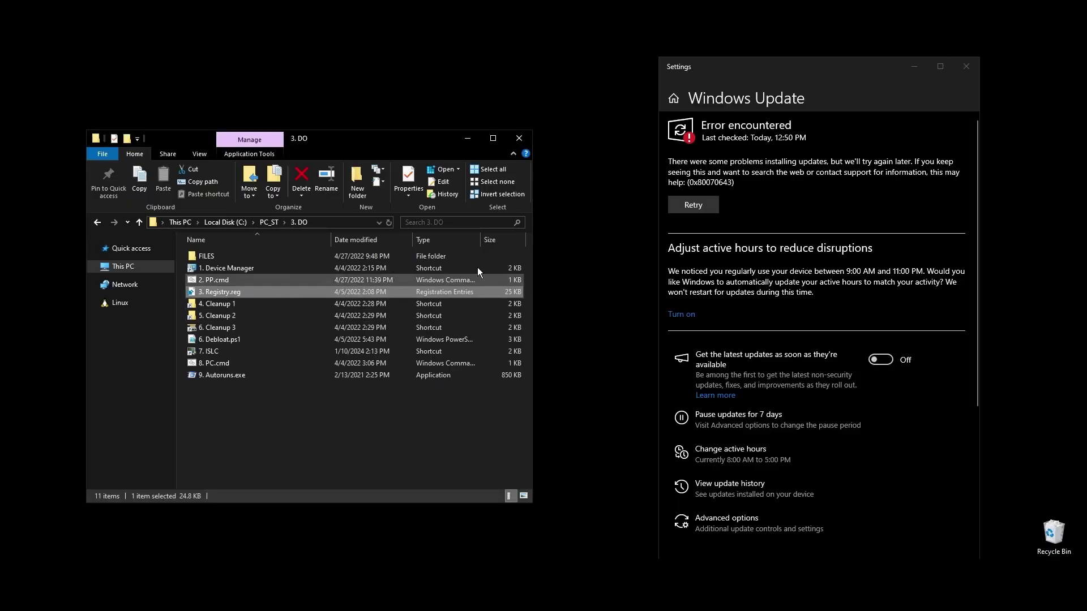
Close the Windows Update window and merge 3. Registry.reg into the Windows registry.
{"action": "left_click", "coordinate": [966, 67]}
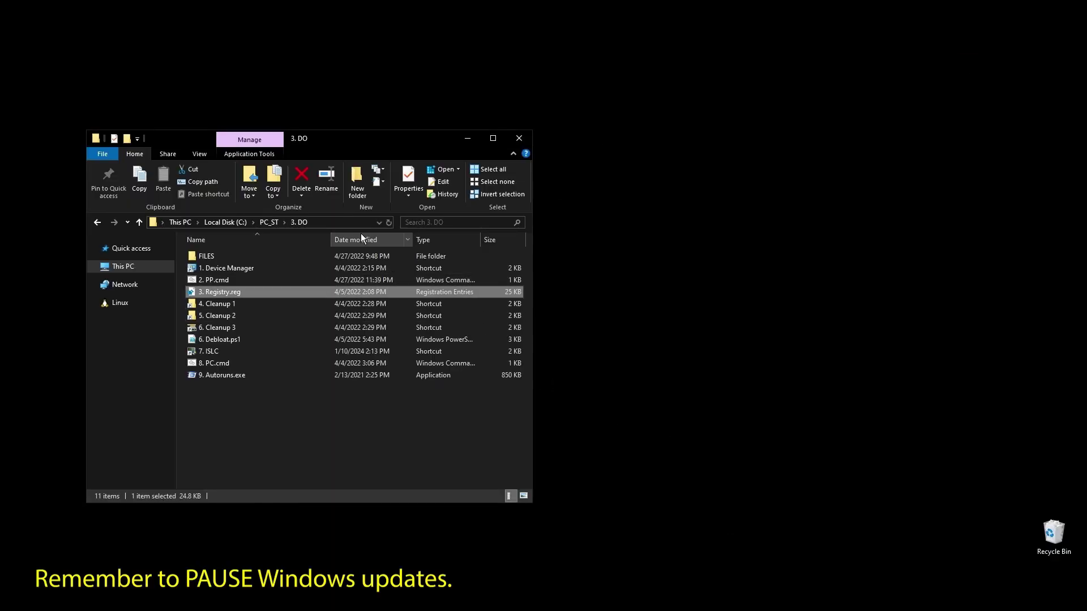
{"action": "left_click_drag", "start_coordinate": [364, 145], "coordinate": [501, 116]}
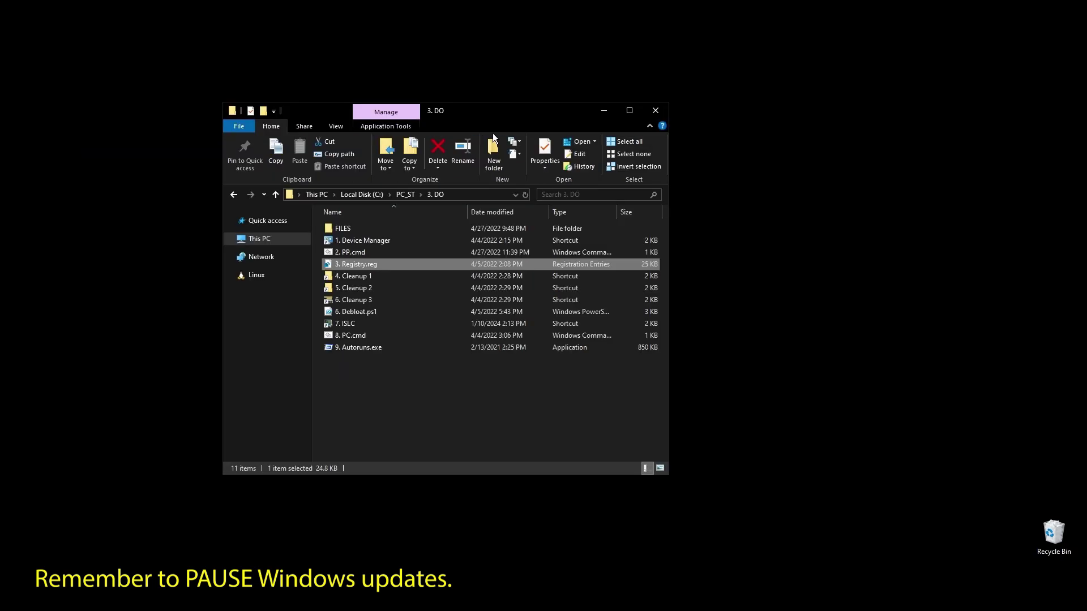
{"action": "double_click", "coordinate": [354, 270]}
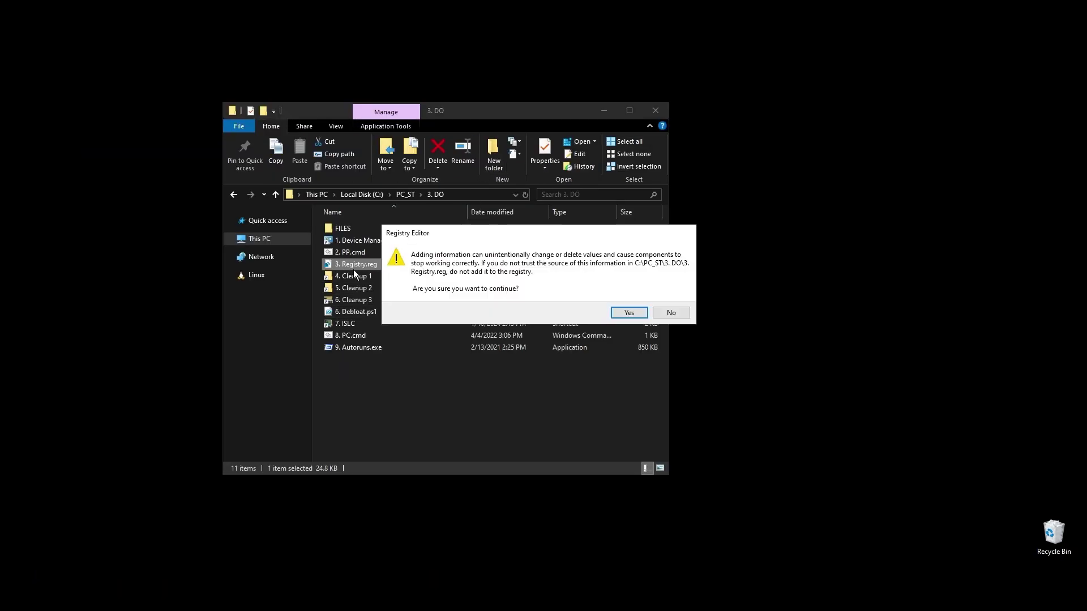
{"action": "key", "text": "Return"}
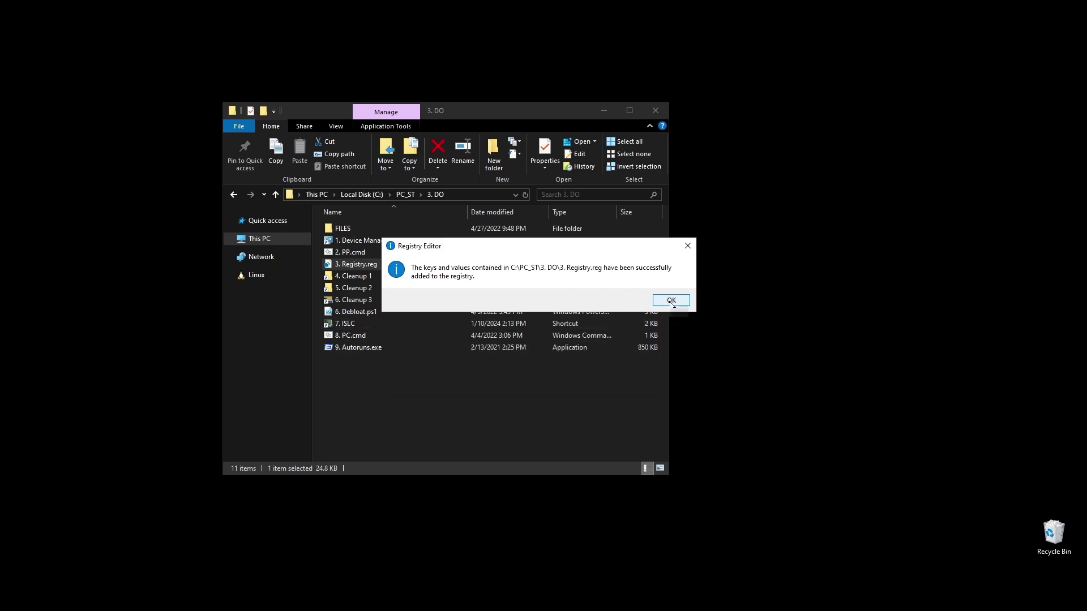
{"action": "left_click", "coordinate": [670, 301]}
Open the user's AppData Local Temp folder through the 4. Cleanup 1 shortcut and delete all its contents.
{"action": "left_click", "coordinate": [362, 277]}
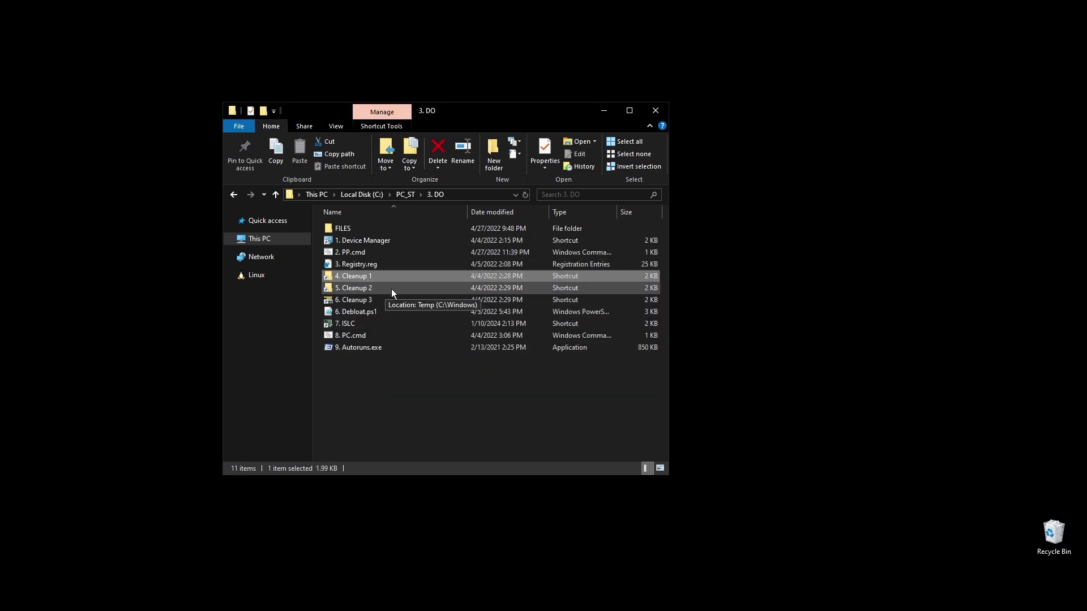
{"action": "double_click", "coordinate": [369, 279]}
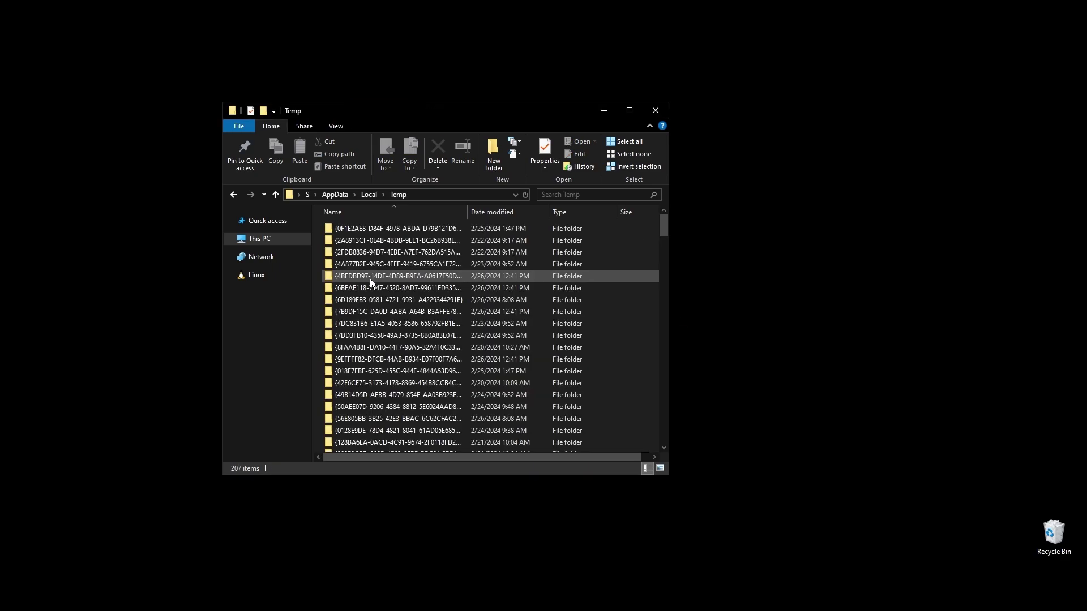
{"action": "left_click", "coordinate": [624, 311]}
{"action": "key", "text": "ctrl+a"}
{"action": "key", "text": "Delete"}
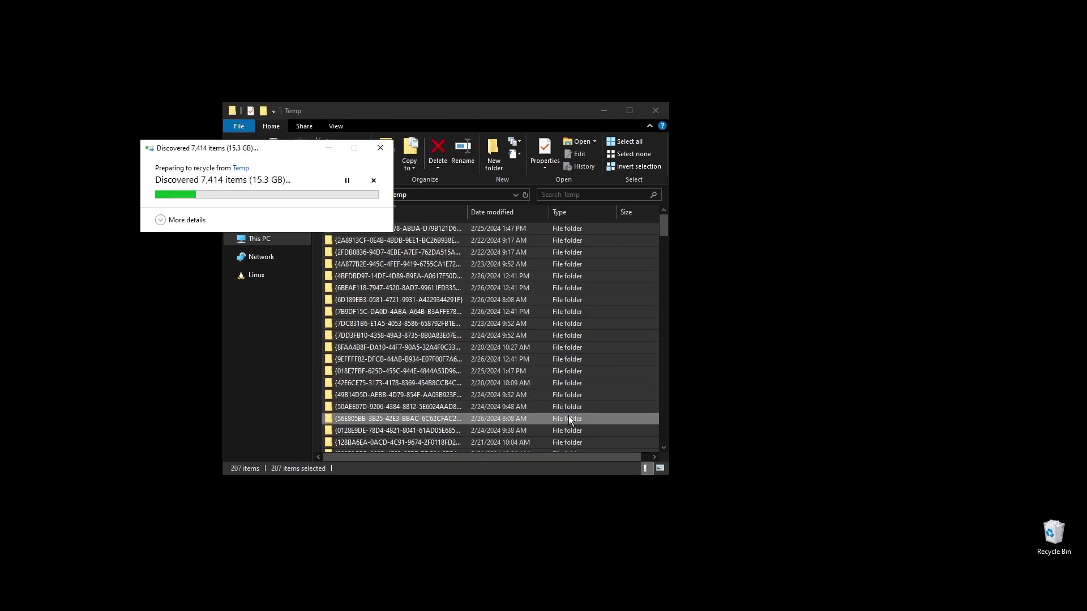
{"action": "key", "text": "Return"}
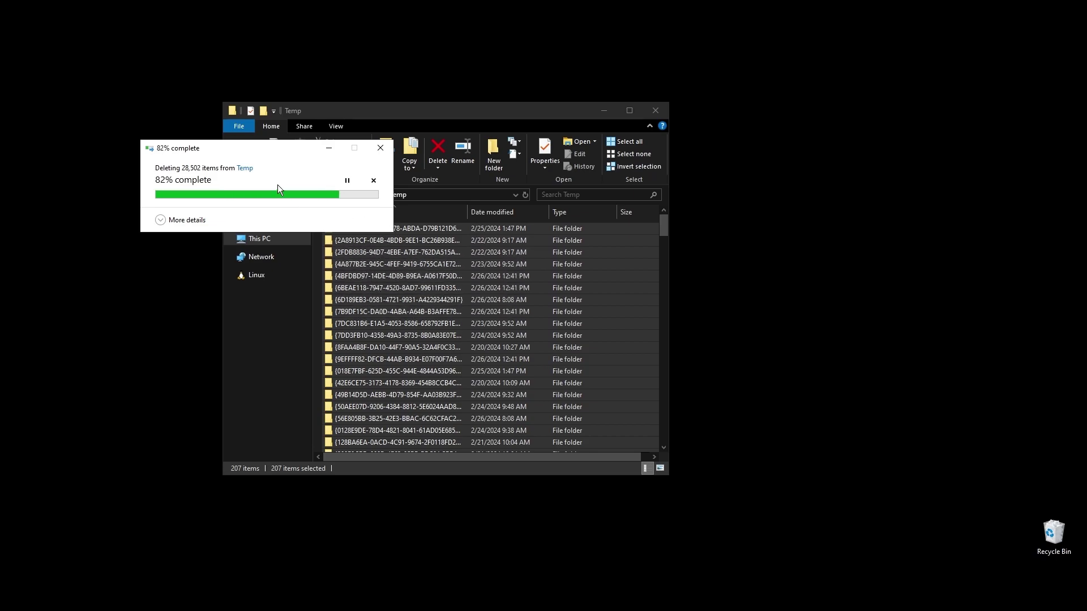
{"action": "left_click", "coordinate": [293, 262]}
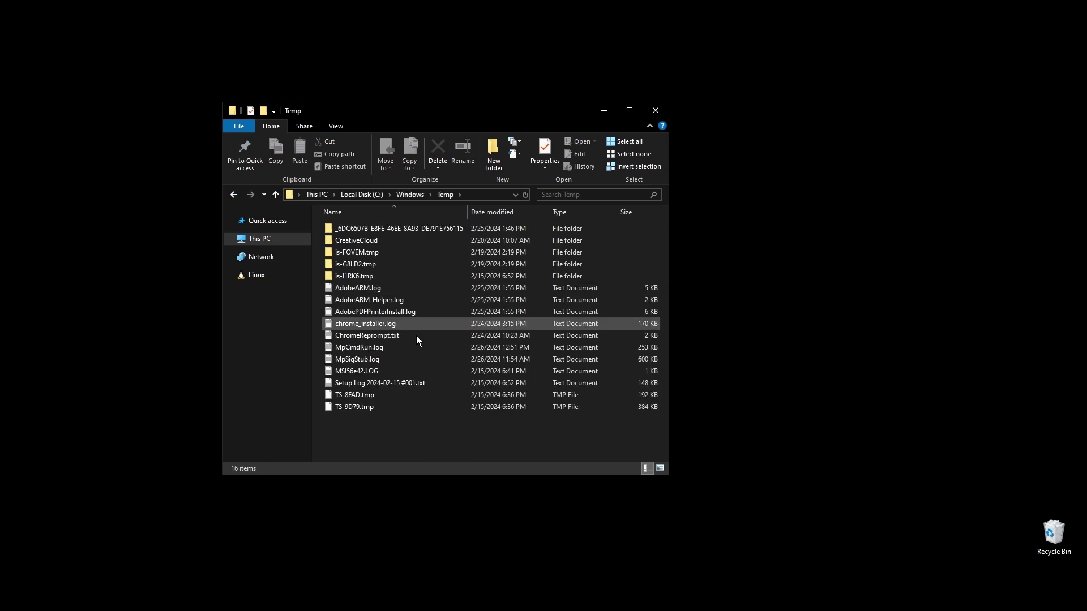
Delete all files and folders inside the C:\Windows\Temp folder.
{"action": "left_click_drag", "start_coordinate": [444, 460], "coordinate": [422, 148]}
{"action": "left_click", "coordinate": [438, 150]}
{"action": "left_click", "coordinate": [512, 245]}
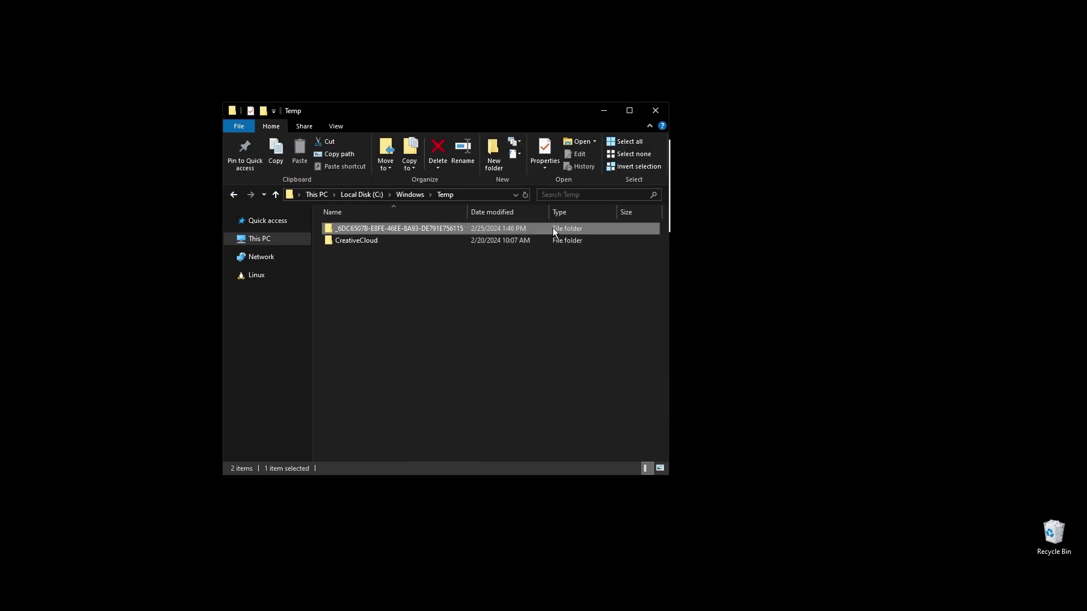
Run Disk Cleanup on drive C: through the 6. Cleanup 3 shortcut and permanently delete the selected files.
{"action": "left_click", "coordinate": [233, 194]}
{"action": "double_click", "coordinate": [374, 299]}
{"action": "left_click", "coordinate": [513, 318]}
{"action": "left_click", "coordinate": [120, 274]}
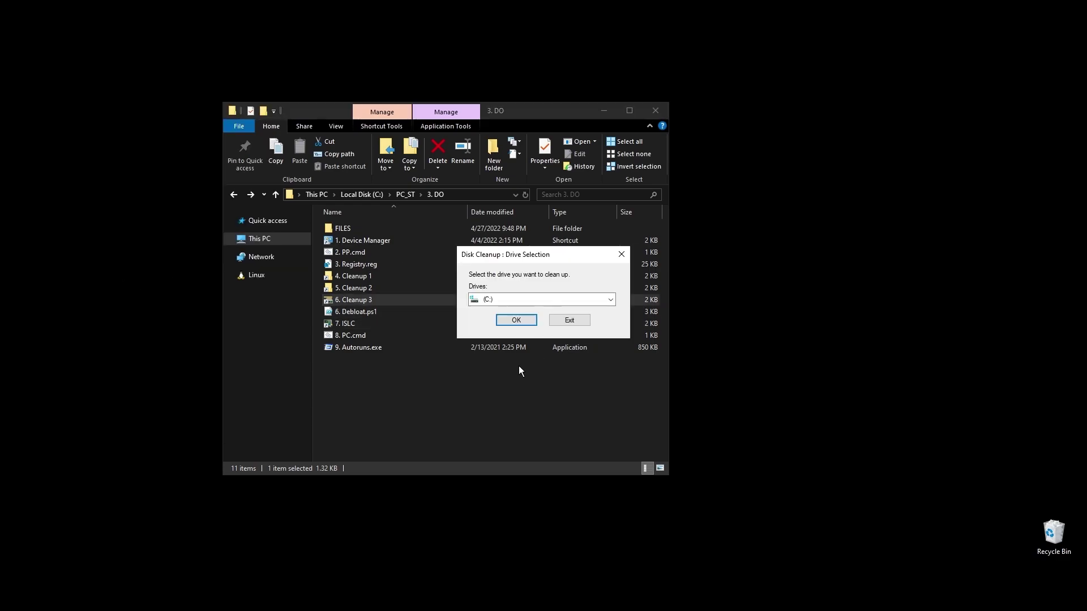
{"action": "left_click", "coordinate": [512, 319]}
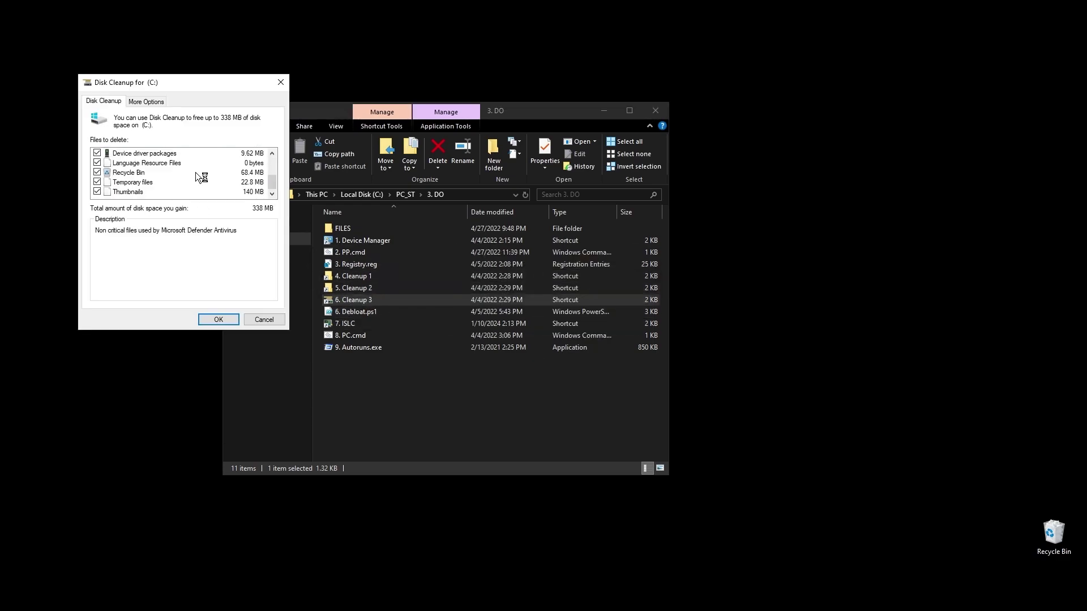
{"action": "left_click", "coordinate": [218, 319]}
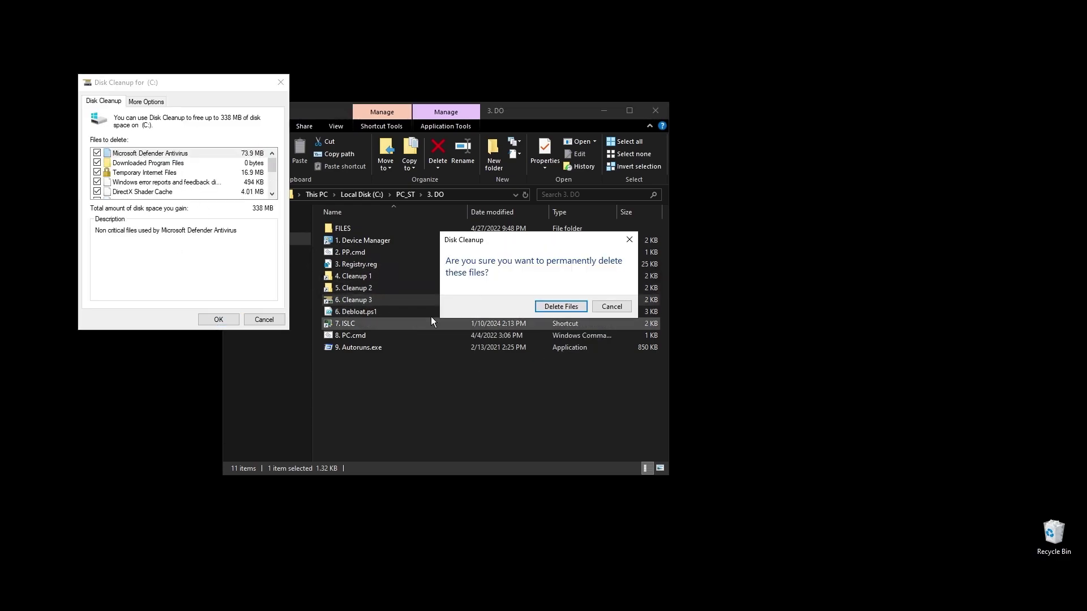
{"action": "left_click", "coordinate": [555, 307]}
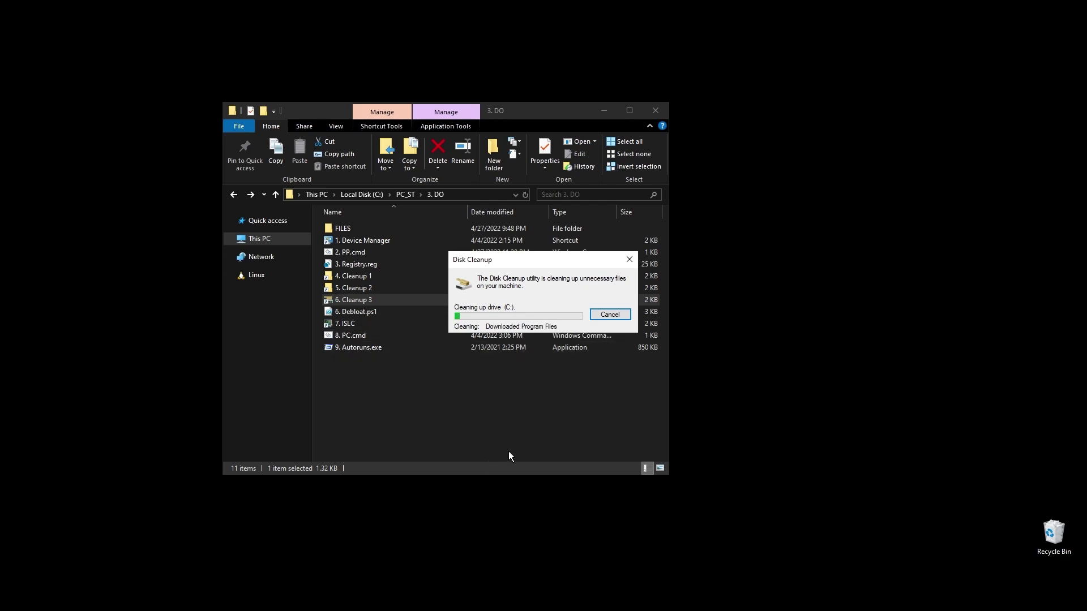
{"action": "left_click_drag", "start_coordinate": [544, 259], "coordinate": [838, 283]}
{"action": "left_click", "coordinate": [573, 409]}
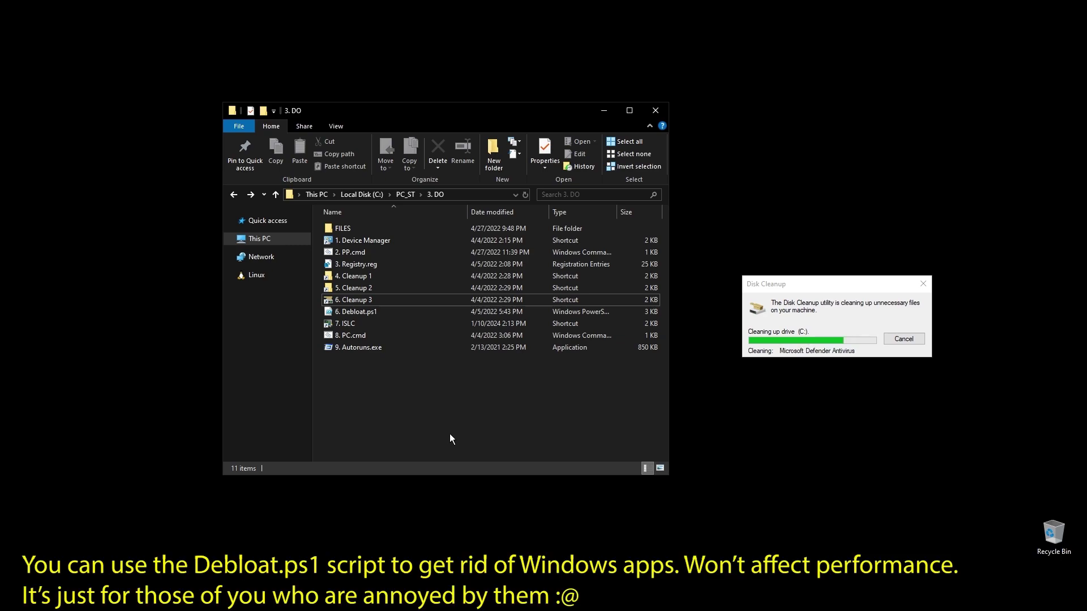
Open ISLC through the 7. ISLC shortcut, stop its monitoring and set the wanted timer resolution to 0.50.
{"action": "left_click", "coordinate": [345, 326]}
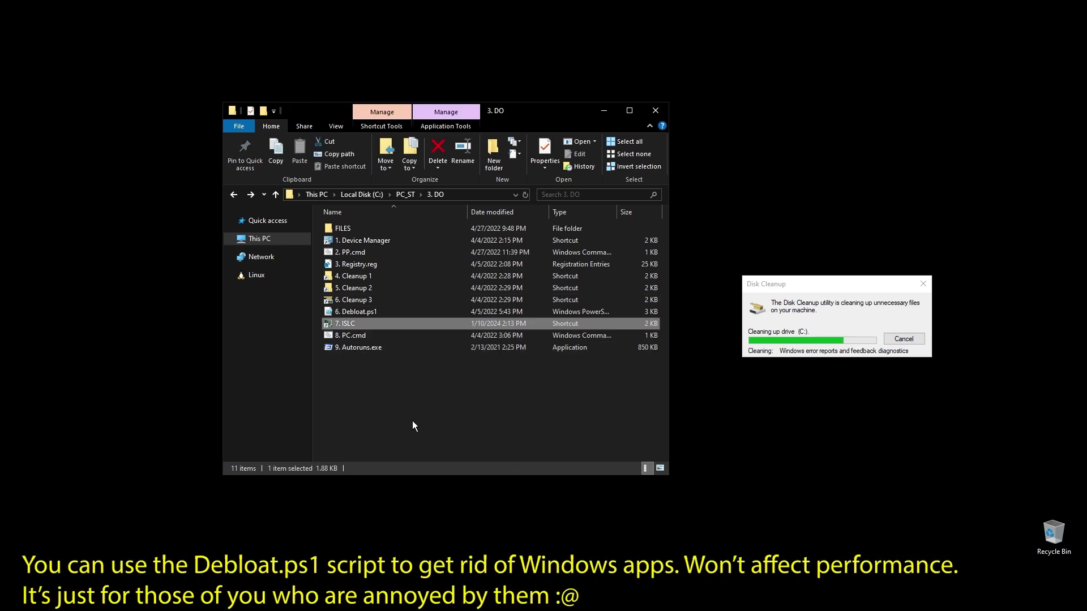
{"action": "key", "text": "Return"}
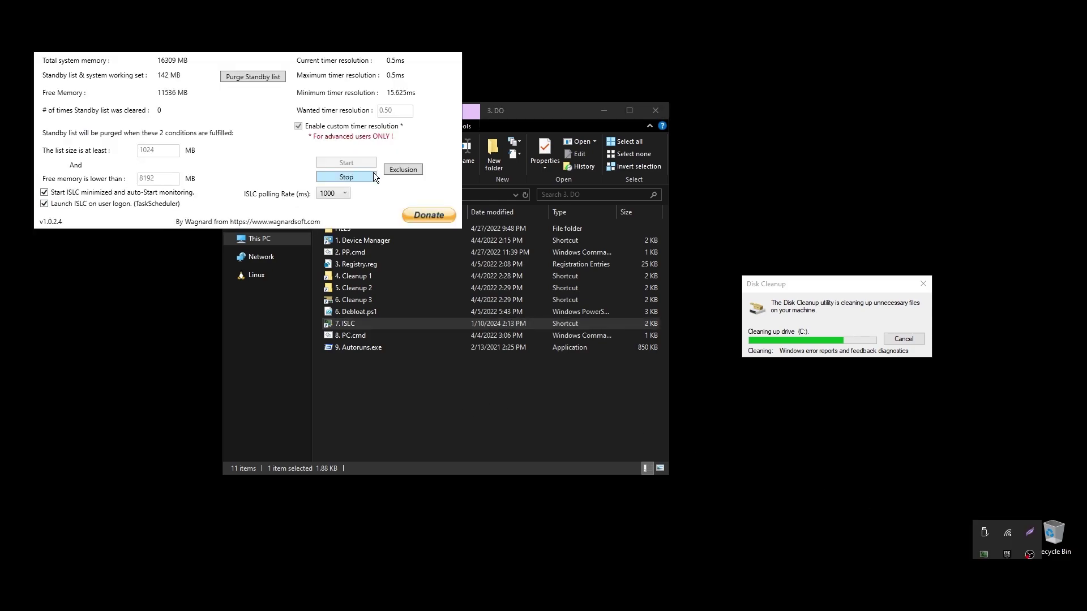
{"action": "left_click", "coordinate": [347, 180]}
{"action": "left_click_drag", "start_coordinate": [393, 116], "coordinate": [358, 115]}
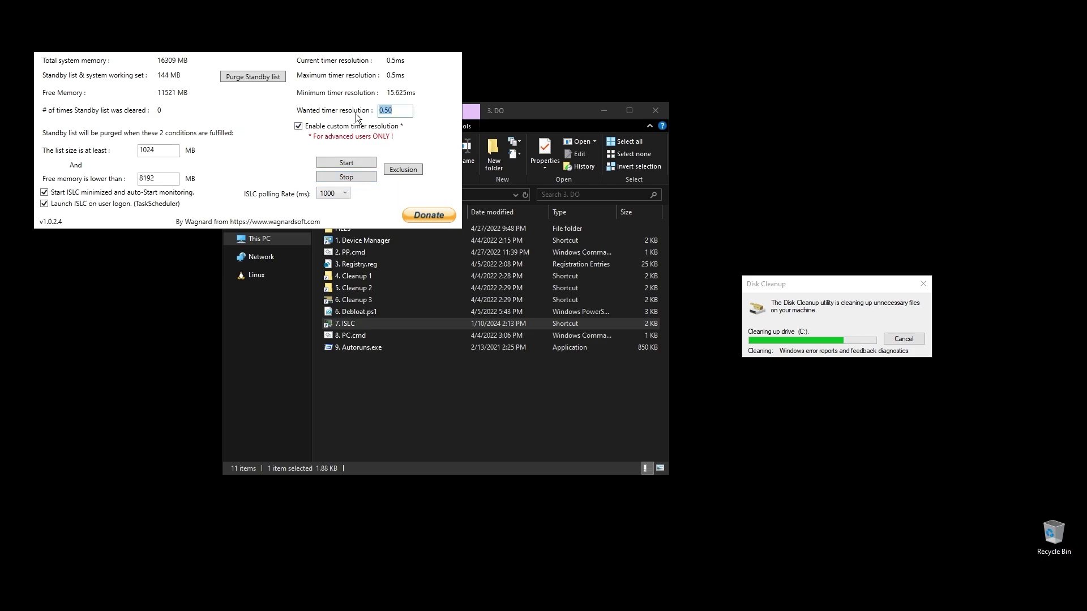
{"action": "type", "text": "00"}
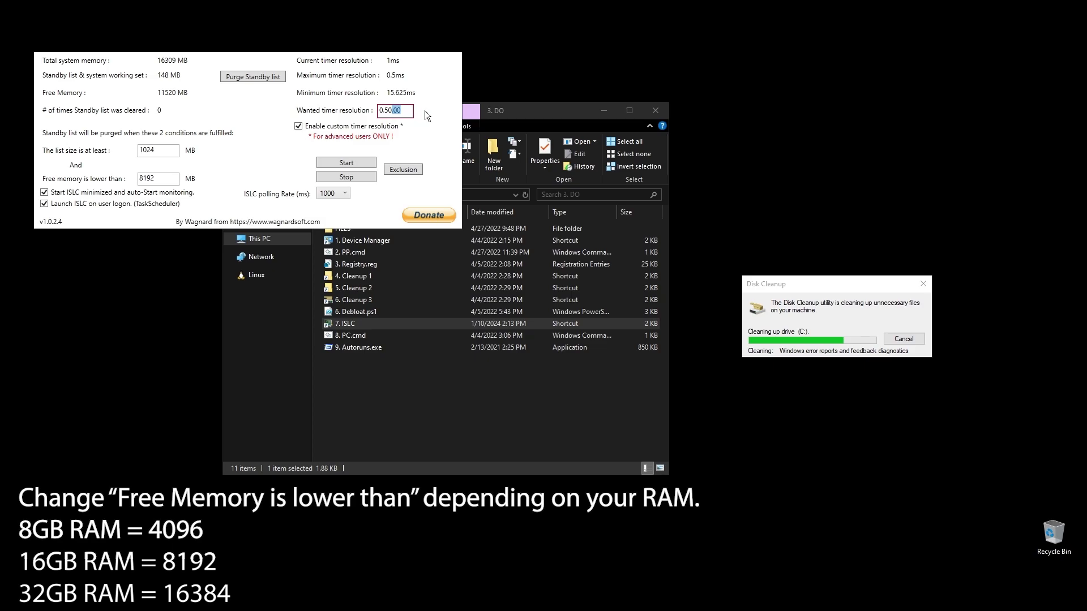
{"action": "key", "text": "BackSpace"}
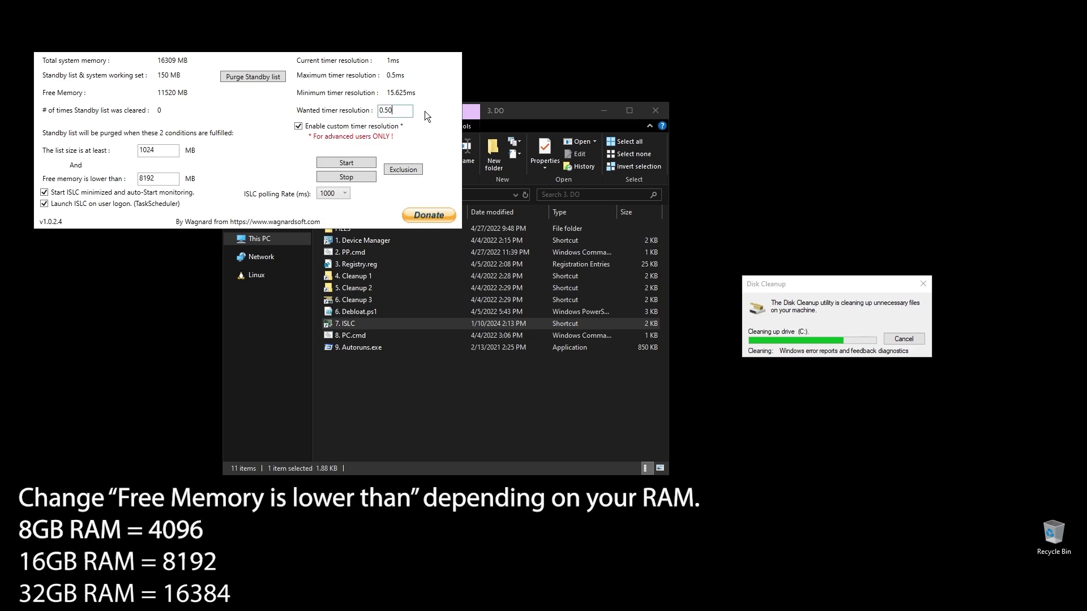
Start the Intelligent standby list cleaner monitoring and minimise its window.
{"action": "left_click", "coordinate": [334, 163]}
{"action": "left_click_drag", "start_coordinate": [317, 52], "coordinate": [631, 361]}
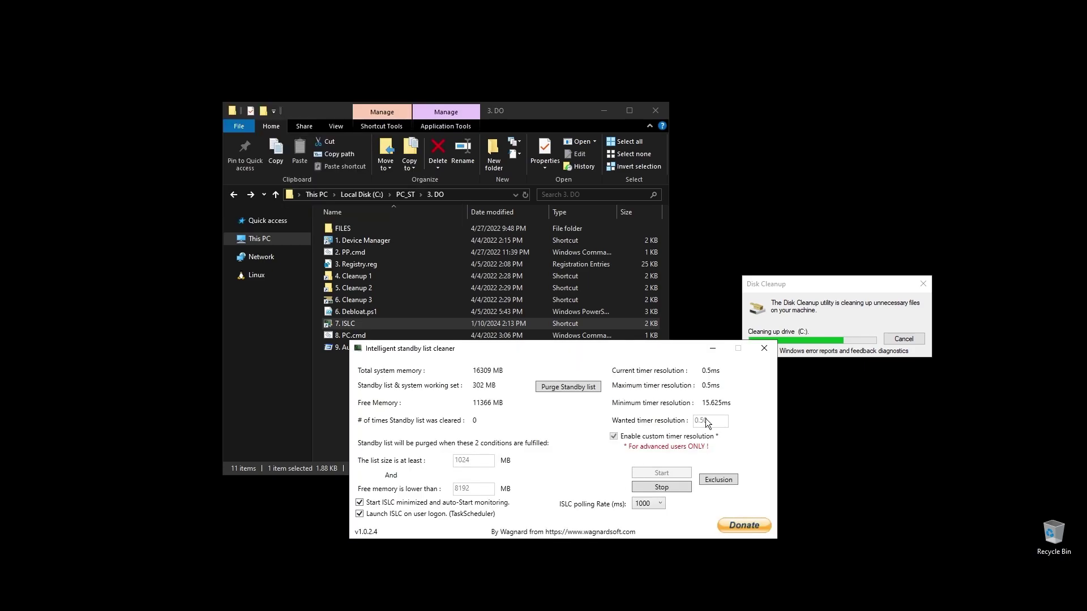
{"action": "left_click", "coordinate": [710, 348]}
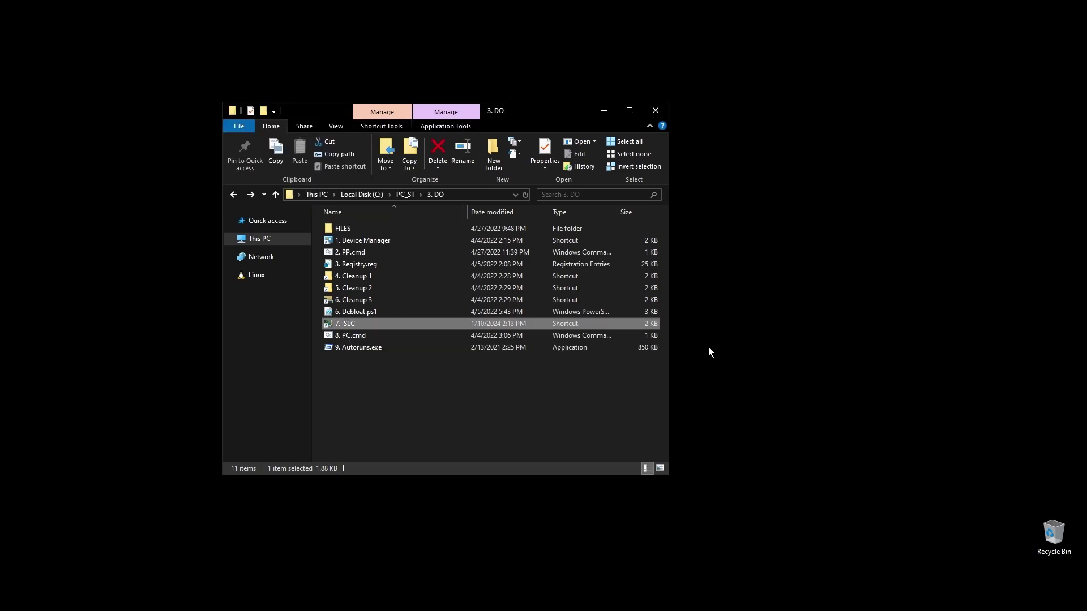
Run 8. PC.cmd as administrator to rebuild the performance counters and set the boot timer options, and close its console when it finishes.
{"action": "right_click", "coordinate": [353, 337]}
{"action": "left_click", "coordinate": [416, 131]}
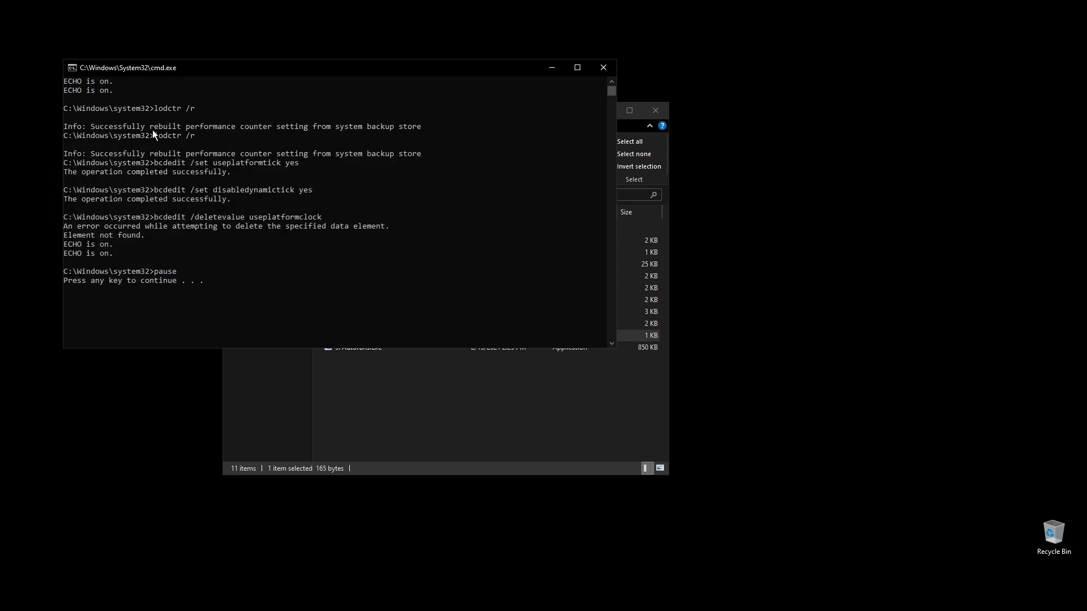
{"action": "left_click_drag", "start_coordinate": [93, 127], "coordinate": [272, 128]}
{"action": "key", "text": "Return"}
{"action": "key", "text": "Return"}
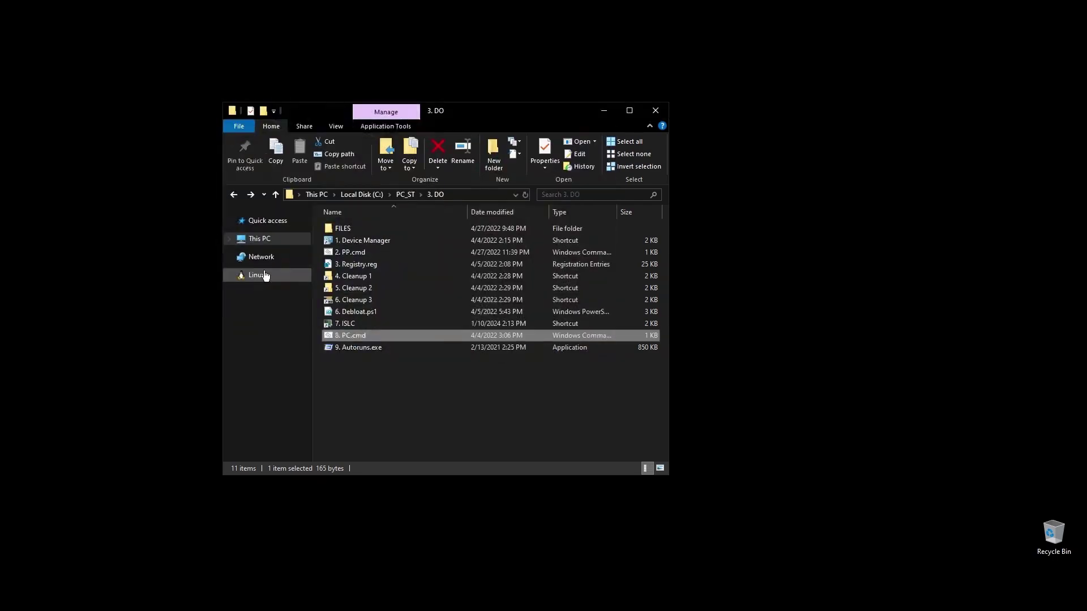
Run 9. Autoruns.exe as administrator and disable the logon entries Adobe CCXProcess, Adobe Creative Cloud, Lightshot and Razer AppEngine.
{"action": "right_click", "coordinate": [352, 348]}
{"action": "left_click", "coordinate": [433, 369]}
{"action": "left_click", "coordinate": [456, 223]}
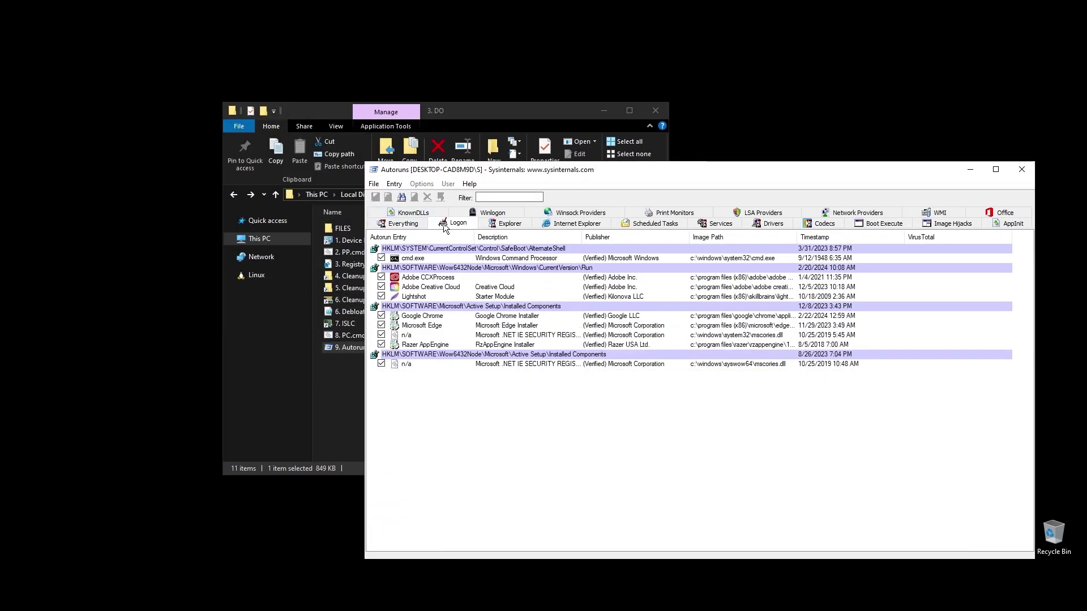
{"action": "left_click", "coordinate": [381, 277]}
{"action": "left_click", "coordinate": [381, 287]}
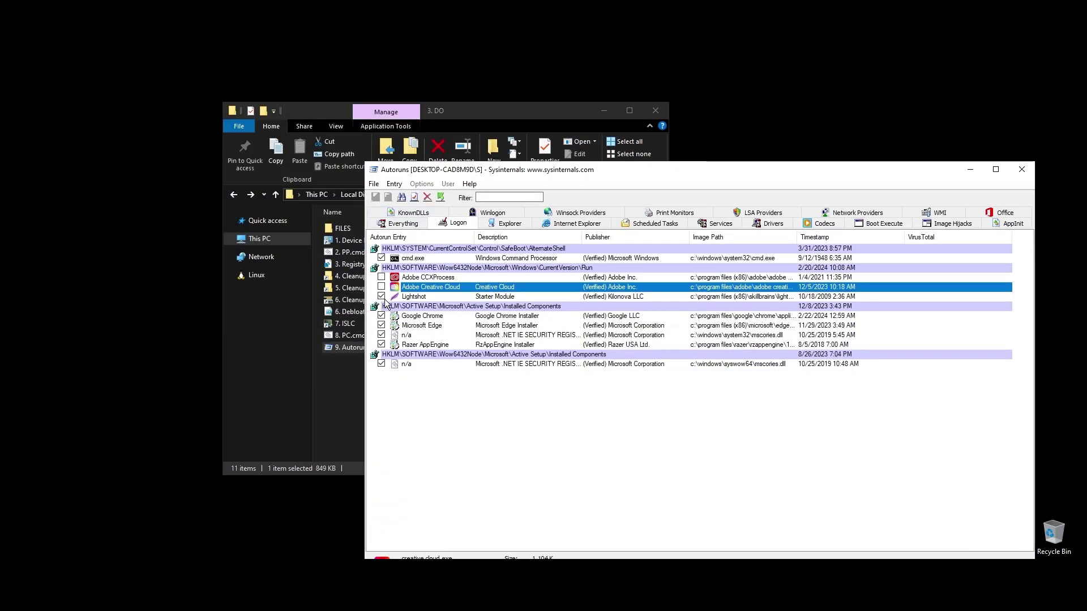
{"action": "left_click", "coordinate": [381, 296]}
{"action": "left_click", "coordinate": [381, 344]}
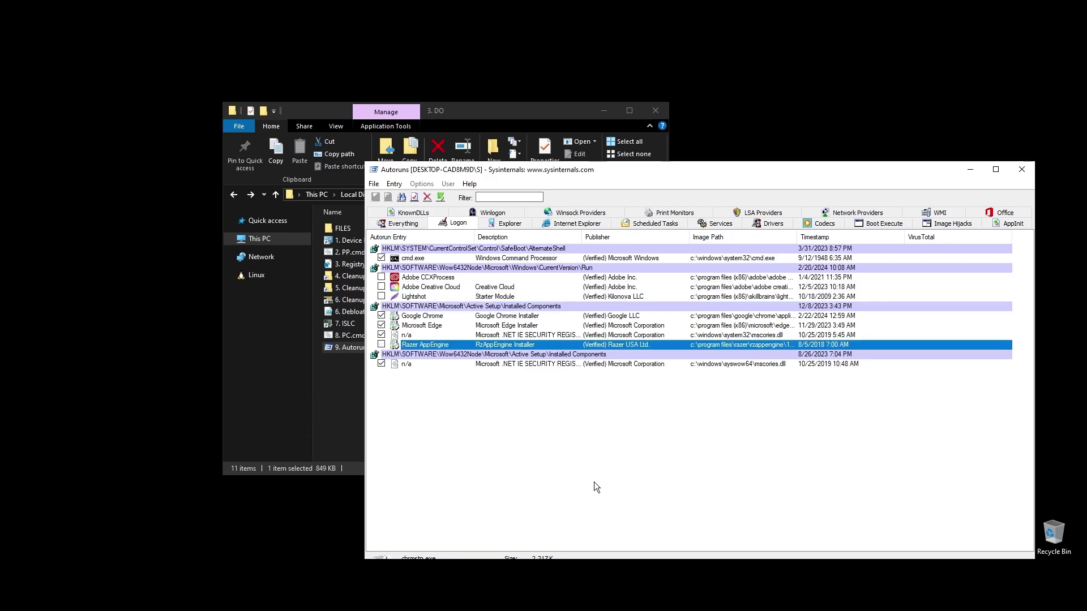
In the Autoruns services list, disable AnyDesk, nordvpn-service, NordUpdaterService and the nordsec-threatprotection service.
{"action": "left_click", "coordinate": [608, 221]}
{"action": "left_click", "coordinate": [629, 222]}
{"action": "left_click", "coordinate": [716, 223]}
{"action": "left_click_drag", "start_coordinate": [682, 170], "coordinate": [656, 118]}
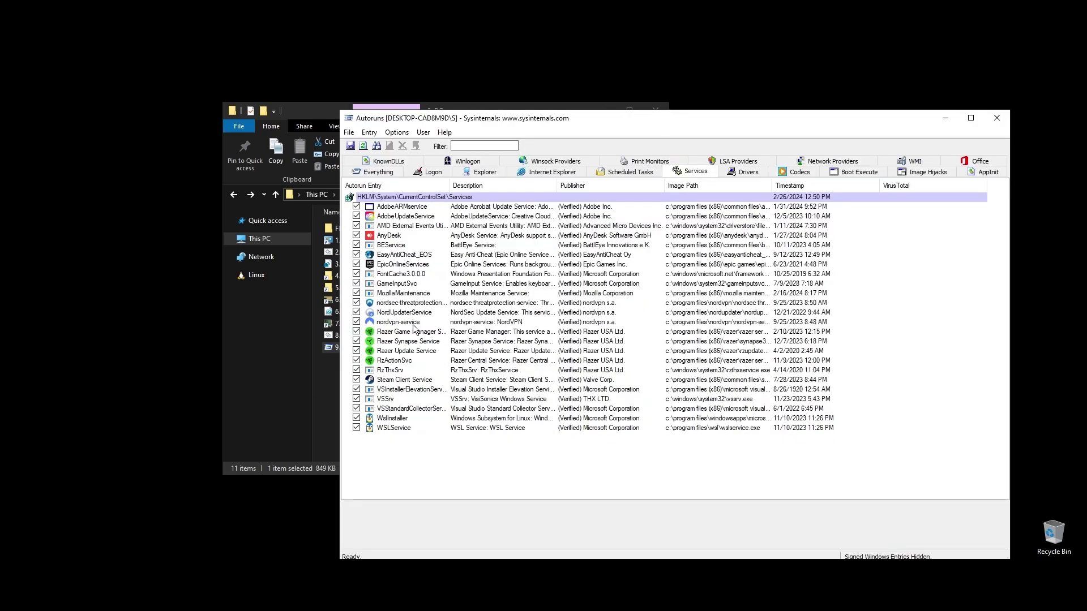
{"action": "left_click", "coordinate": [357, 235]}
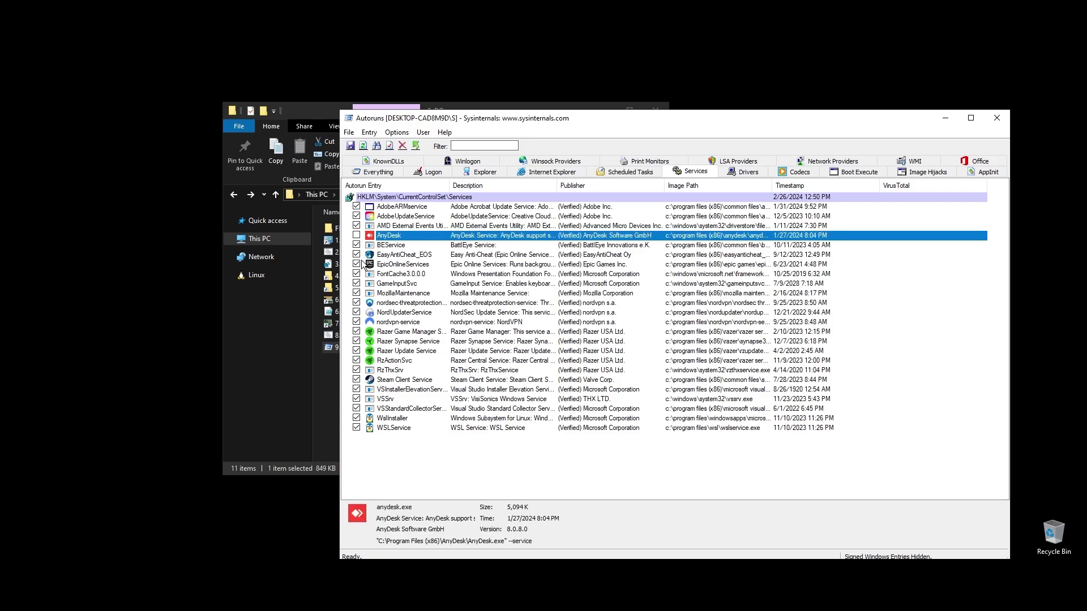
{"action": "left_click", "coordinate": [357, 322]}
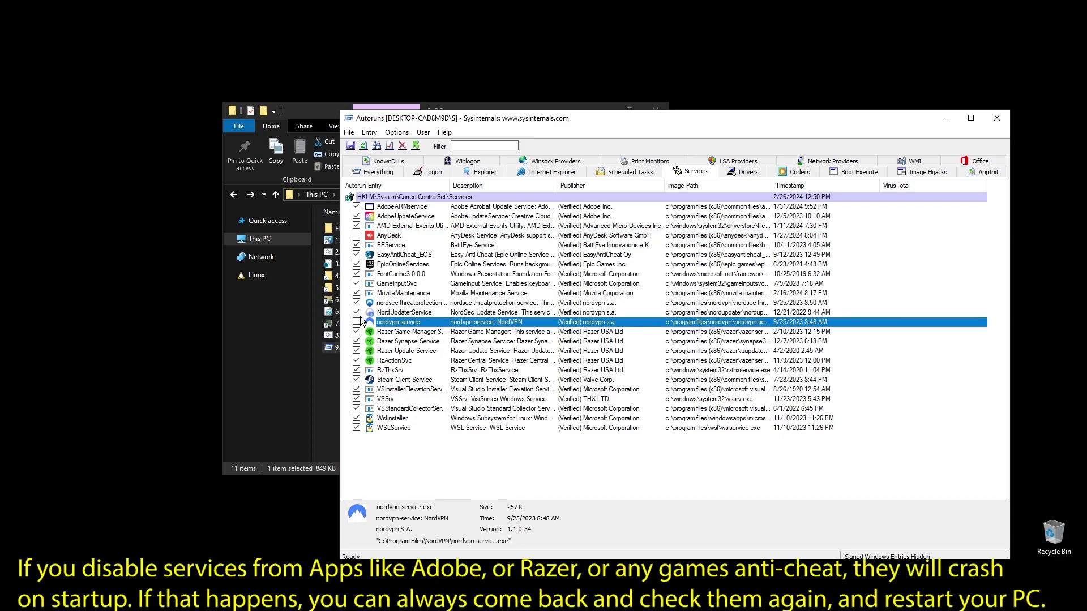
{"action": "left_click", "coordinate": [356, 312]}
{"action": "left_click", "coordinate": [356, 302]}
Disable the Razer Game Manager, Synapse and Update services, RzActionSvc, Steam Client Service, WSLService and WslInstaller, and close Autoruns.
{"action": "left_click", "coordinate": [356, 331]}
{"action": "left_click", "coordinate": [356, 341]}
{"action": "left_click", "coordinate": [356, 350]}
{"action": "left_click", "coordinate": [356, 360]}
{"action": "left_click", "coordinate": [356, 379]}
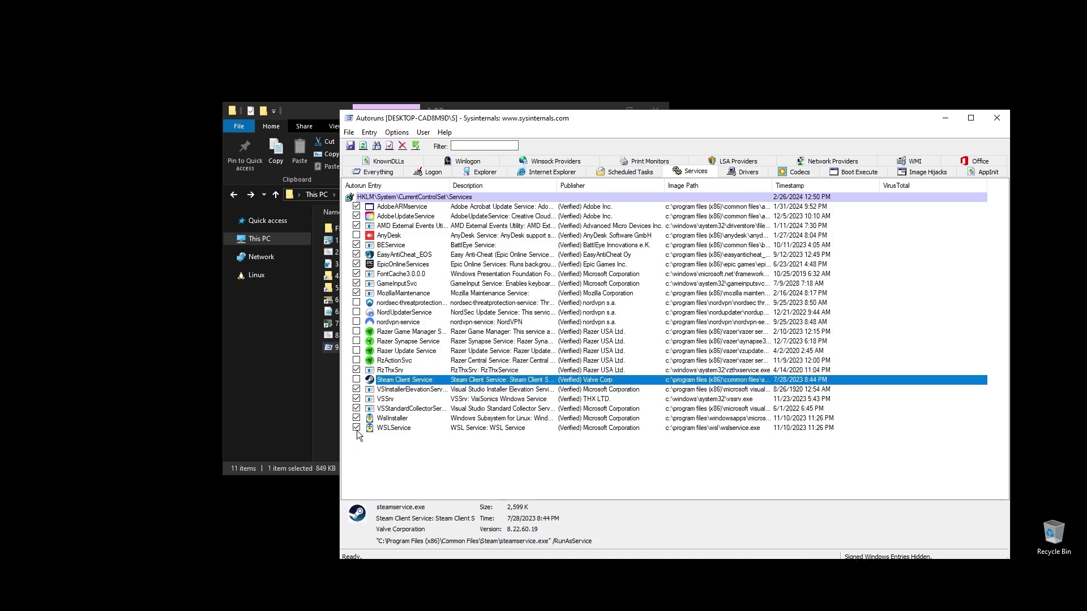
{"action": "left_click", "coordinate": [357, 428]}
{"action": "left_click", "coordinate": [356, 418]}
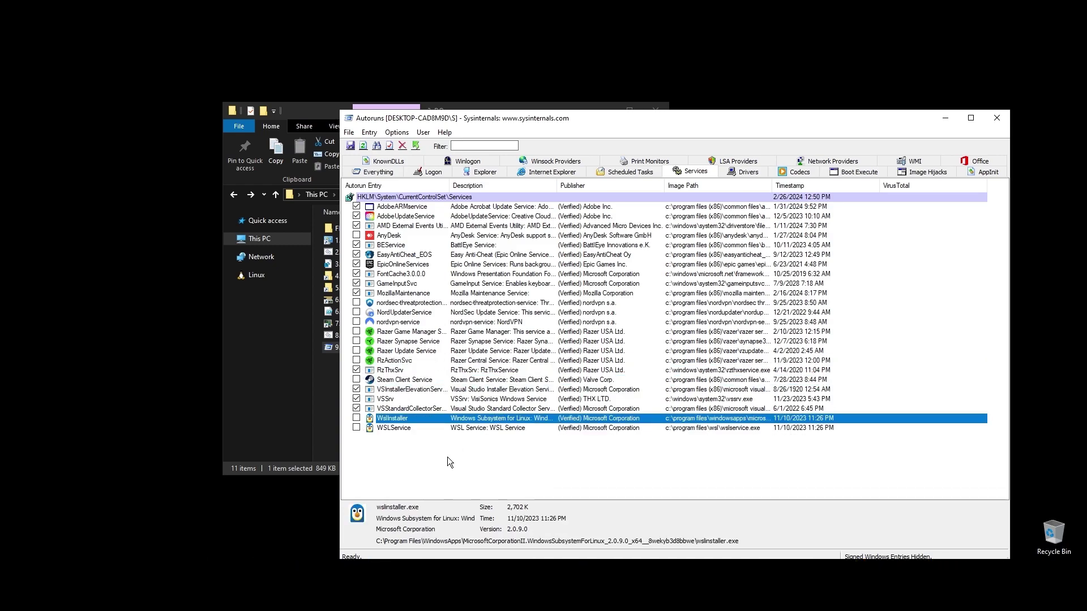
{"action": "left_click", "coordinate": [525, 456]}
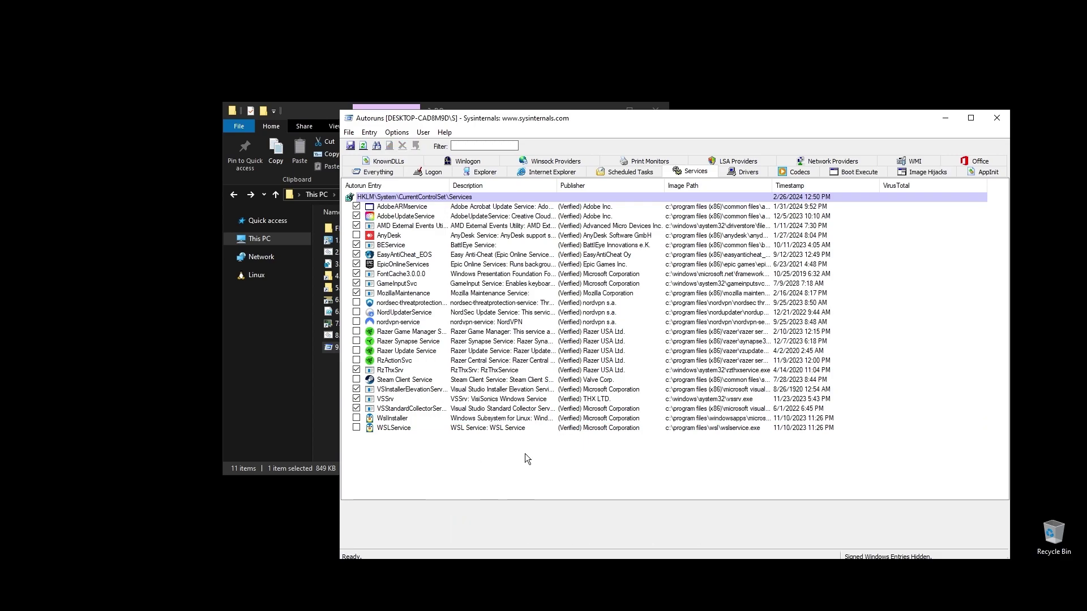
{"action": "key", "text": "alt+F4"}
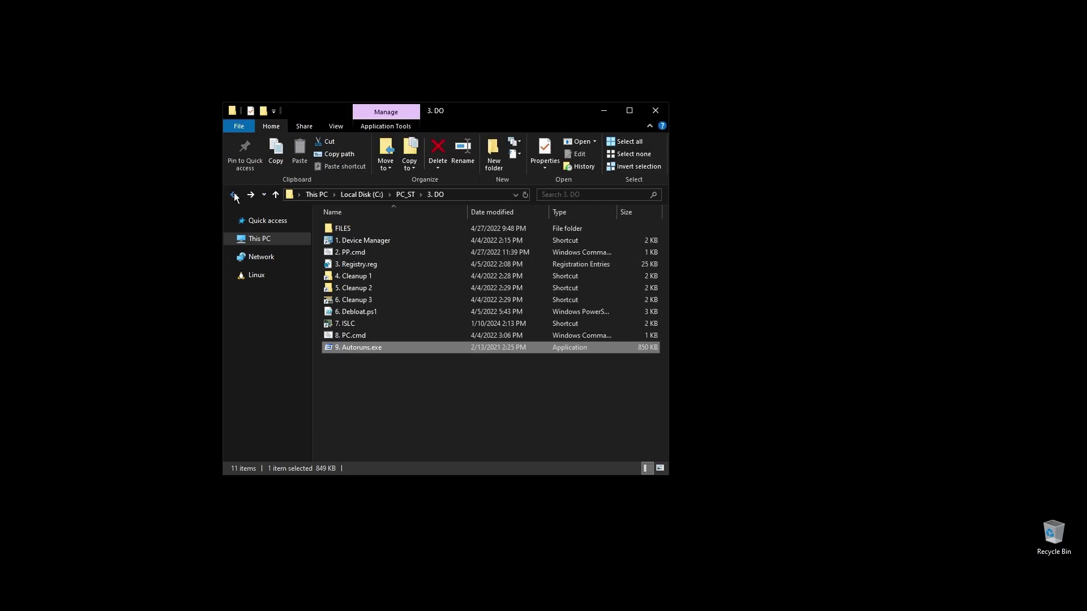
Open the DDU folder inside PC_ST's 4. GPU folder and run Display Driver Uninstaller.exe as administrator.
{"action": "left_click", "coordinate": [233, 195]}
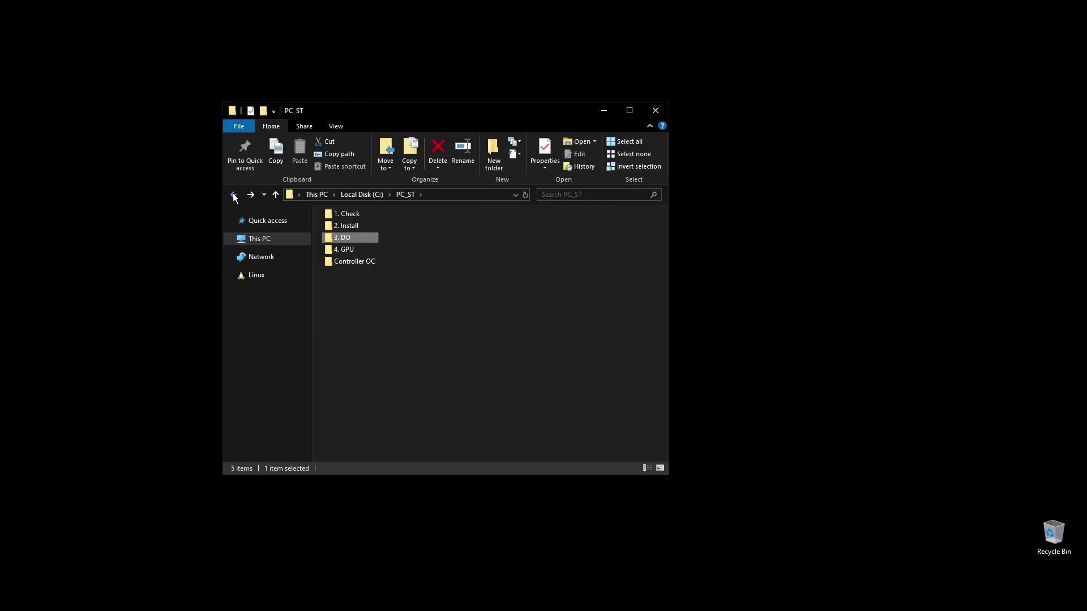
{"action": "left_click", "coordinate": [398, 377]}
{"action": "double_click", "coordinate": [349, 252]}
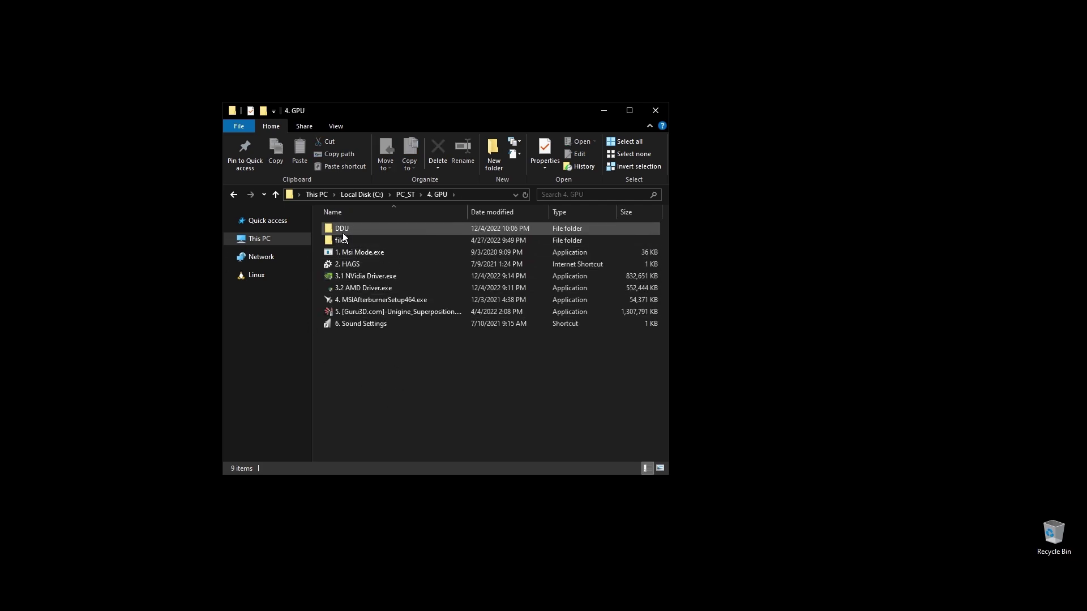
{"action": "double_click", "coordinate": [361, 227]}
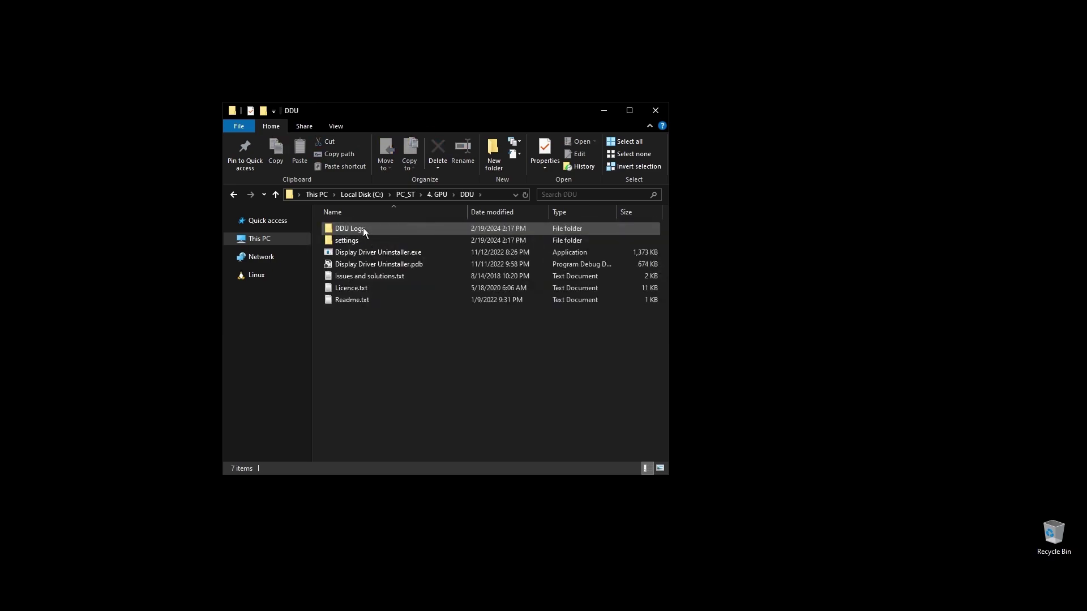
{"action": "right_click", "coordinate": [366, 255]}
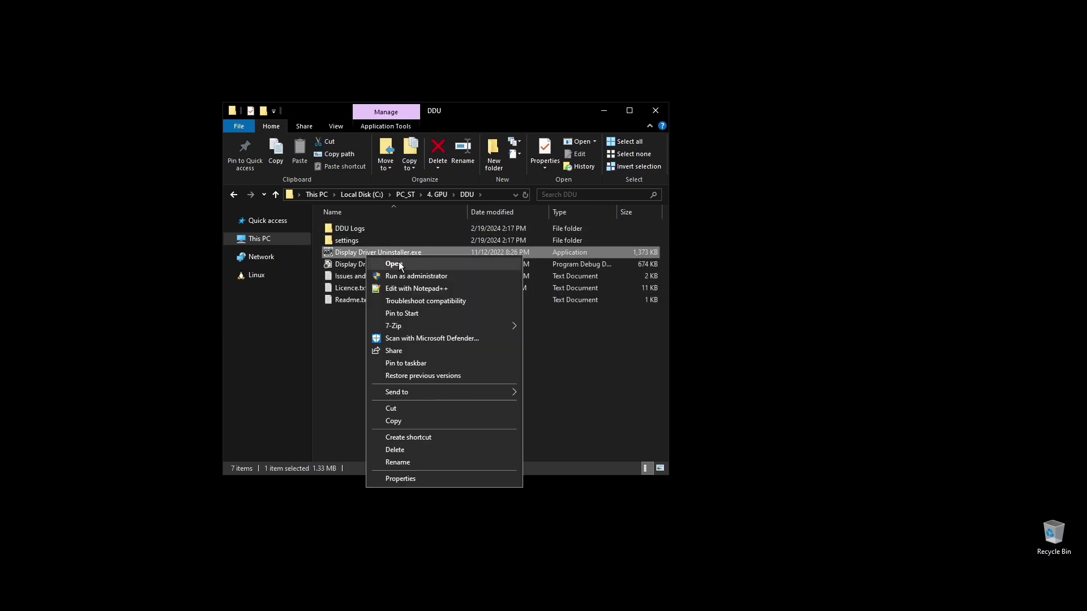
{"action": "left_click", "coordinate": [433, 277]}
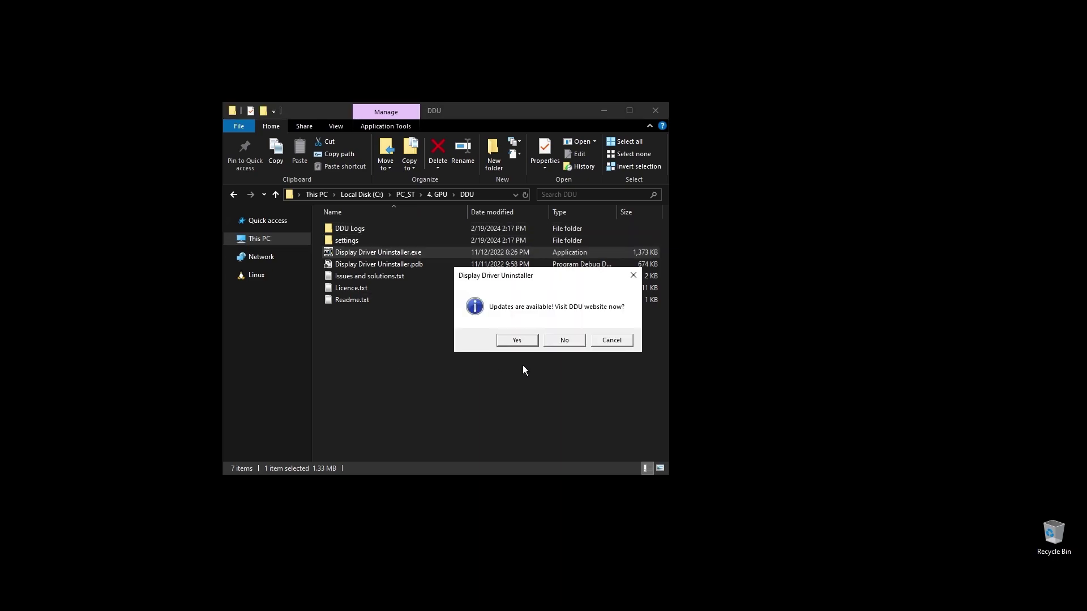
Decline the DDU update, choose GPU as the device type with AMD as the device, and close Display Driver Uninstaller.
{"action": "left_click", "coordinate": [566, 339]}
{"action": "left_click", "coordinate": [627, 342]}
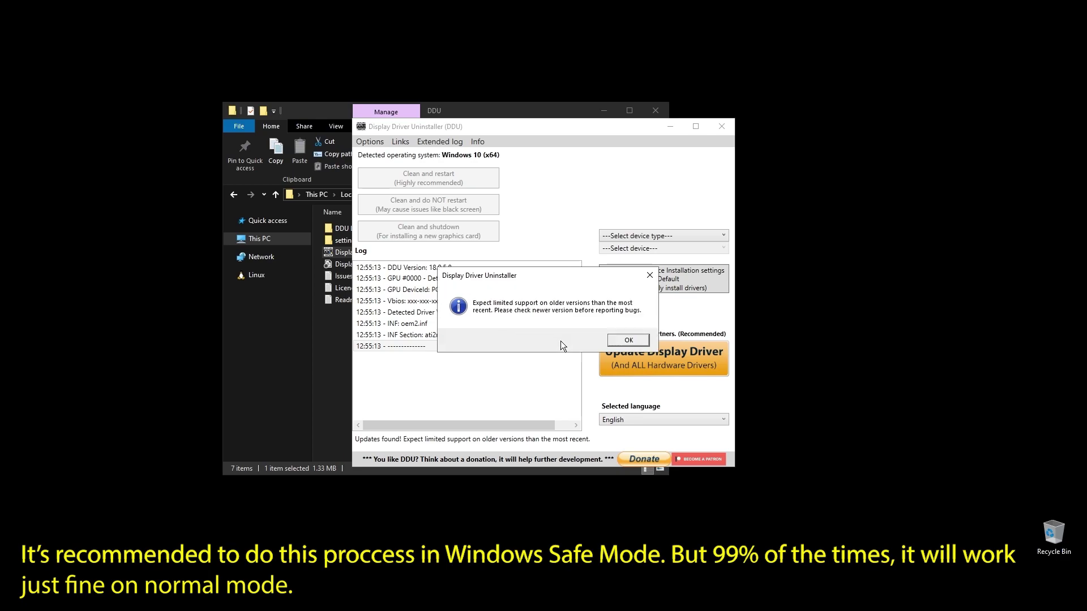
{"action": "left_click", "coordinate": [630, 341]}
{"action": "left_click", "coordinate": [631, 341]}
{"action": "left_click", "coordinate": [632, 236]}
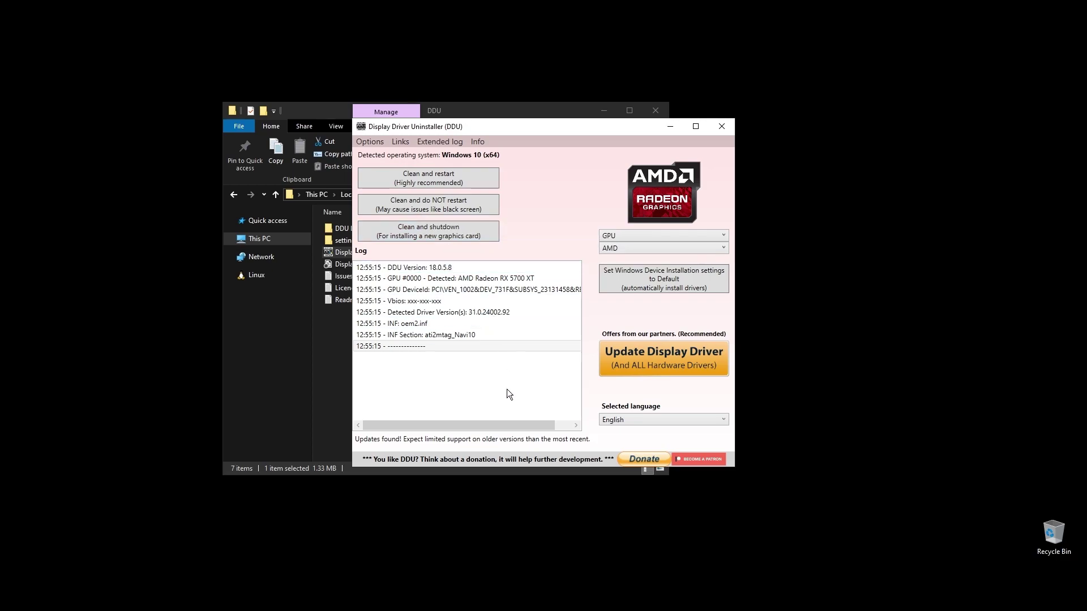
{"action": "left_click", "coordinate": [723, 126]}
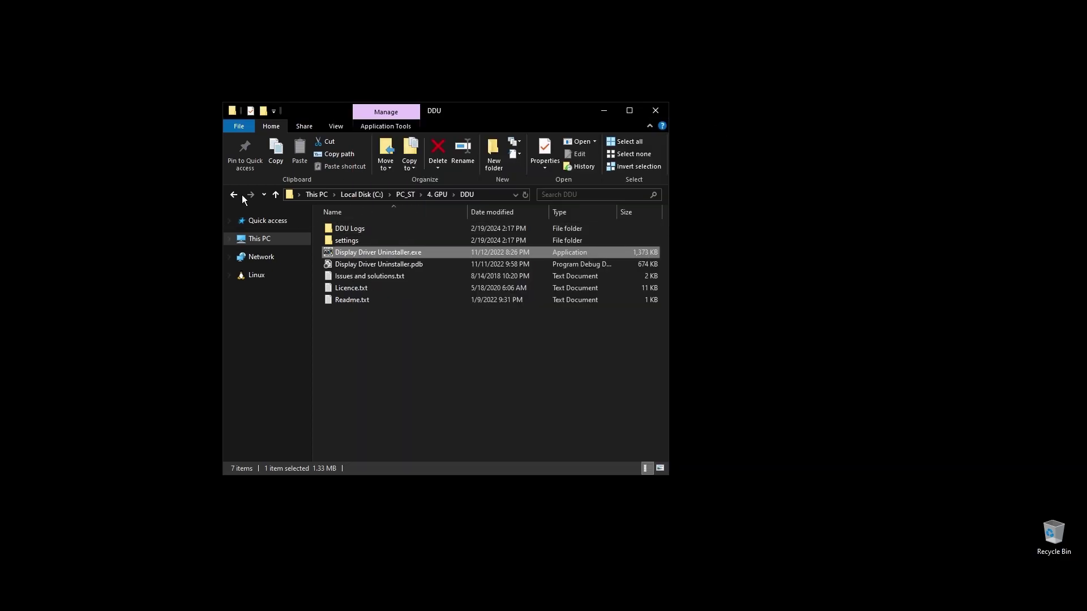
Return to the 4. GPU folder, select 3.1 NVidia Driver.exe and switch to a new tab in Google Chrome.
{"action": "key", "text": "alt+Up"}
{"action": "left_click", "coordinate": [385, 371]}
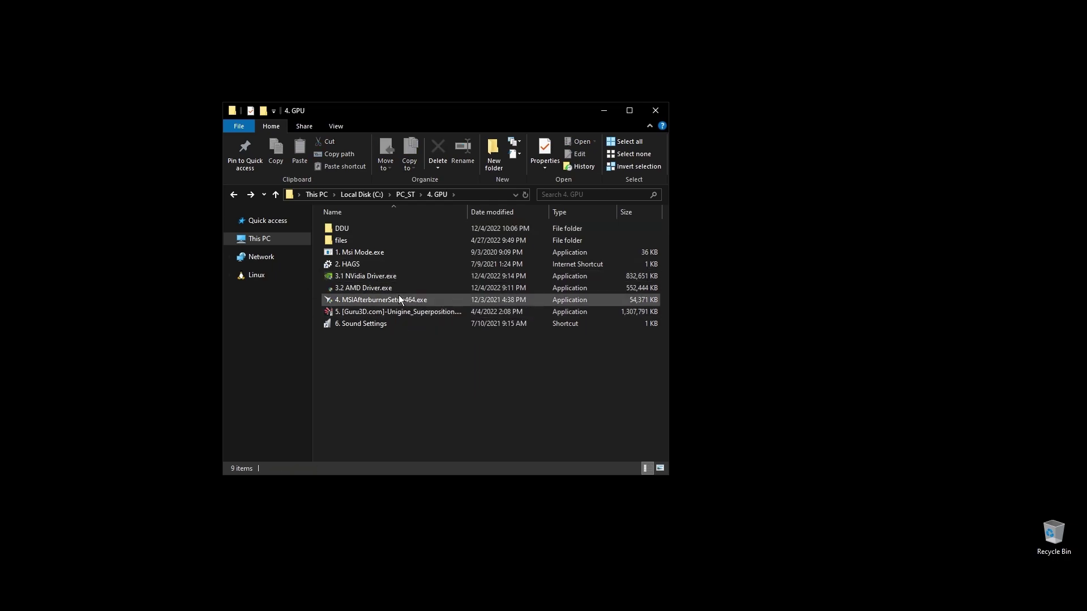
{"action": "left_click", "coordinate": [379, 278]}
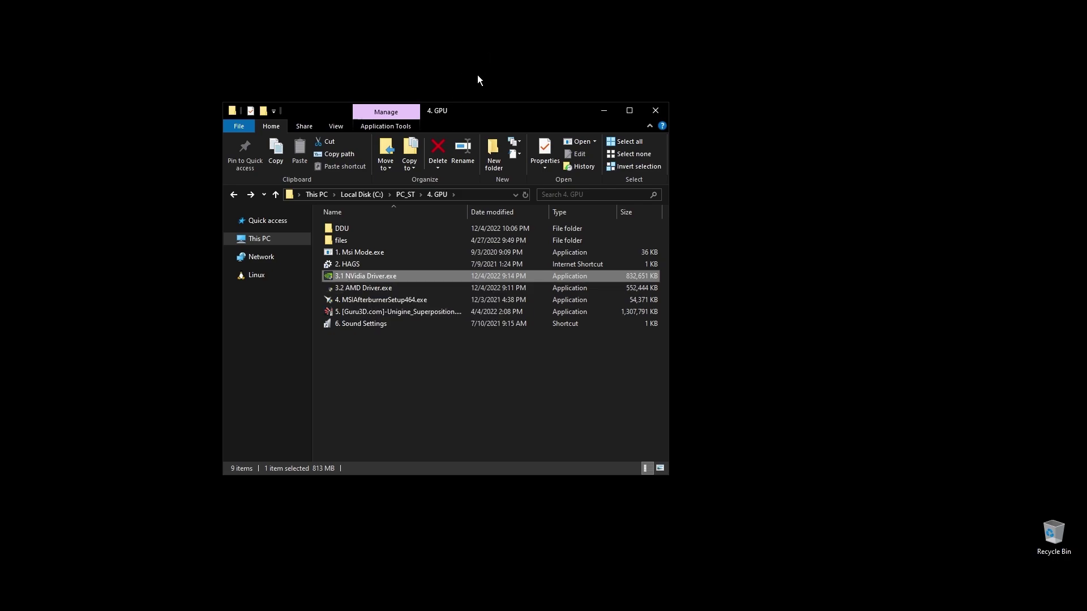
{"action": "key", "text": "Return"}
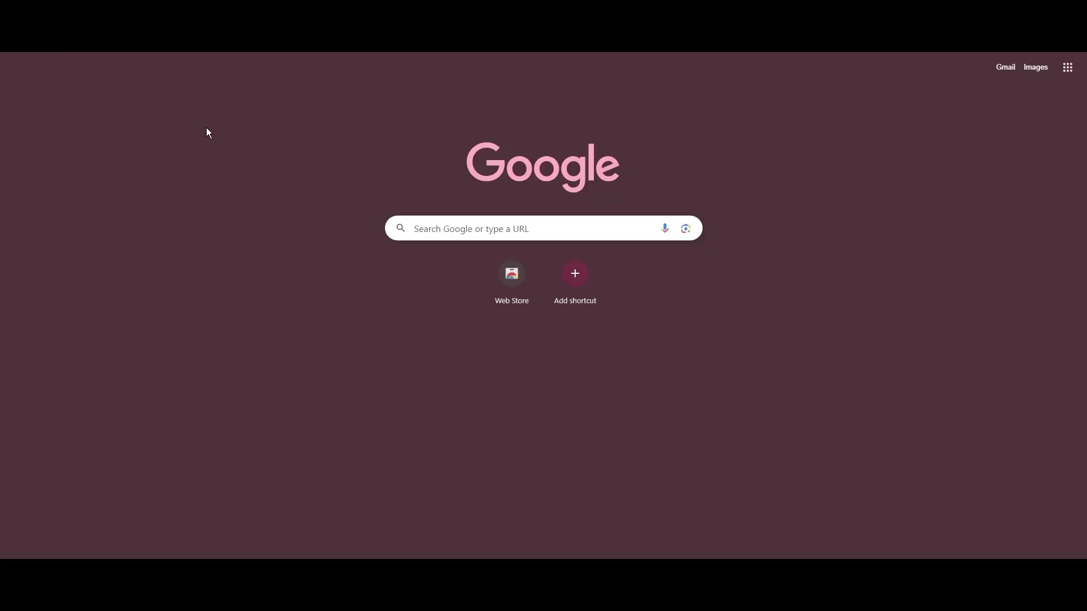
Search the web for "amd drivers", open AMD's driver page and dismiss its cookie notice.
{"action": "type", "text": "amd drivers"}
{"action": "key", "text": "Return"}
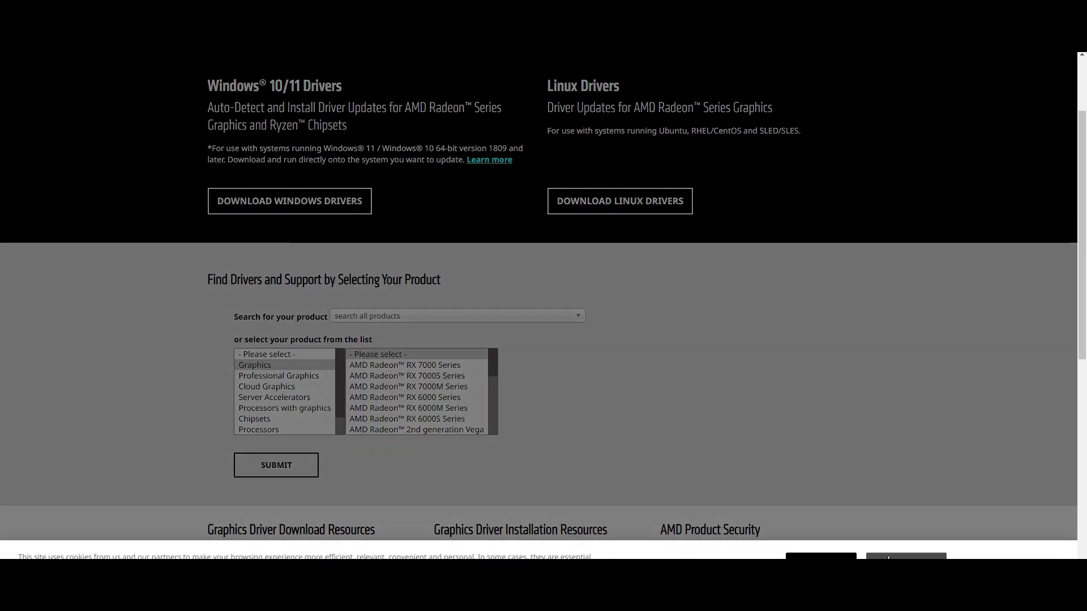
{"action": "left_click", "coordinate": [889, 559]}
Choose the AMD Radeon RX 5700 XT through the graphics product lists and submit the selection to open its driver page.
{"action": "left_click", "coordinate": [446, 364]}
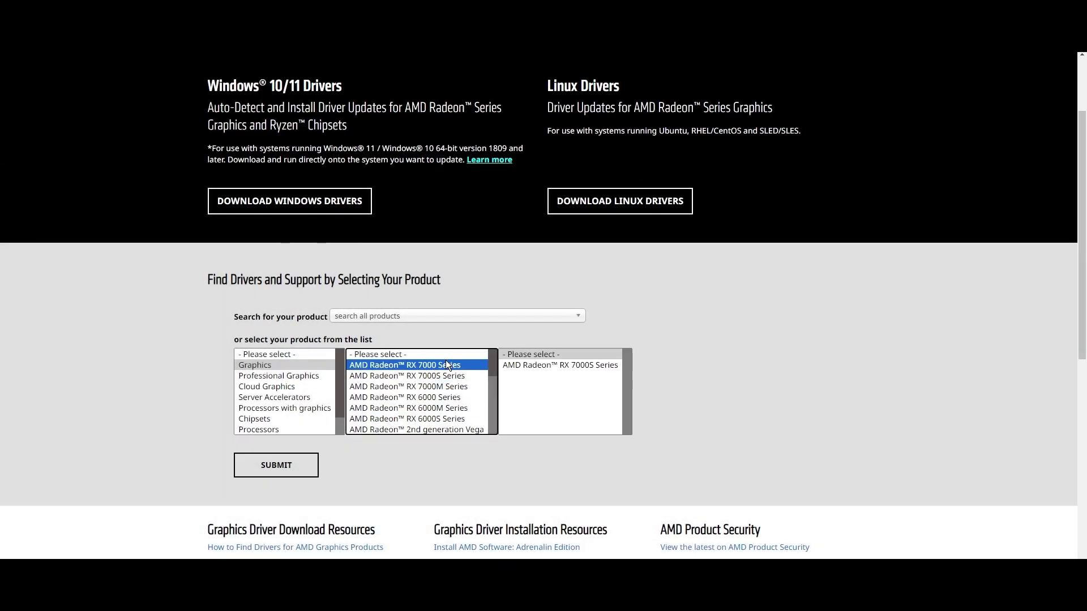
{"action": "left_click", "coordinate": [443, 376]}
{"action": "left_click", "coordinate": [445, 419]}
{"action": "scroll", "coordinate": [445, 407], "scroll_direction": "down", "scroll_amount": 2}
{"action": "left_click", "coordinate": [441, 385]}
{"action": "left_click", "coordinate": [558, 366]}
{"action": "left_click", "coordinate": [714, 376]}
{"action": "left_click", "coordinate": [276, 465]}
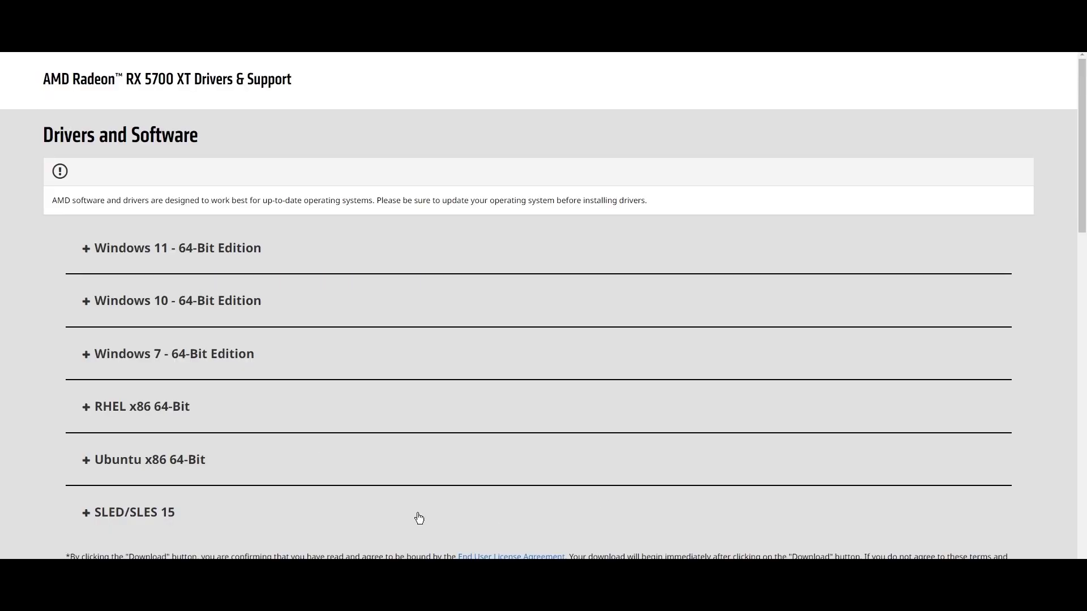
Examine the Windows 11 64-bit driver downloads offered for the Radeon RX 5700 XT, including Auto-Detect and Install.
{"action": "scroll", "coordinate": [234, 476], "scroll_direction": "down", "scroll_amount": 2}
{"action": "scroll", "coordinate": [235, 476], "scroll_direction": "down", "scroll_amount": 2}
{"action": "left_click_drag", "start_coordinate": [109, 375], "coordinate": [258, 374]}
{"action": "scroll", "coordinate": [314, 352], "scroll_direction": "up", "scroll_amount": 5}
Search the web for "nvidia drivers" and look up a driver through NVIDIA's driver download page.
{"action": "key", "text": "ctrl+l"}
{"action": "type", "text": "nvidia drivers"}
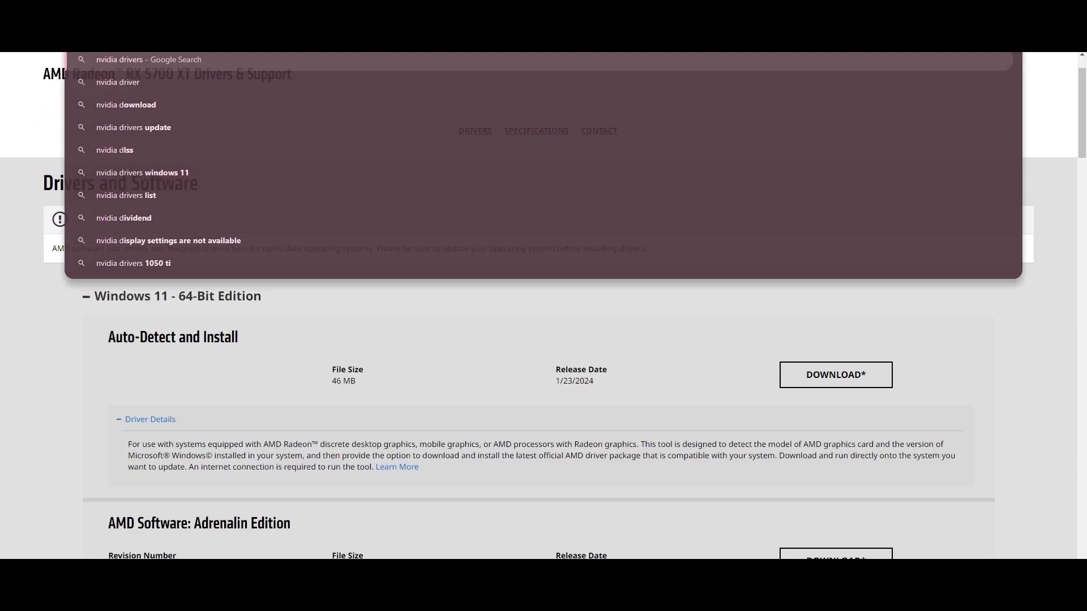
{"action": "key", "text": "Return"}
{"action": "left_click", "coordinate": [248, 191]}
{"action": "left_click", "coordinate": [513, 177]}
{"action": "left_click", "coordinate": [524, 185]}
{"action": "left_click", "coordinate": [528, 199]}
{"action": "left_click", "coordinate": [579, 251]}
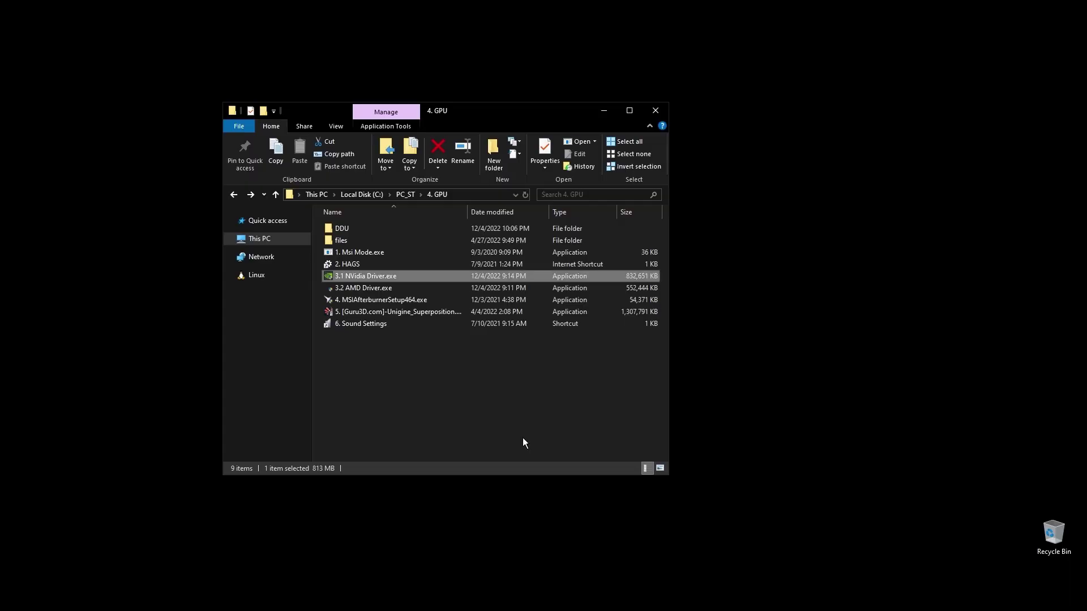
Open 2. HAGS from the 4. GPU folder to check the Graphics settings for GPU scheduling, and close Settings.
{"action": "left_click", "coordinate": [768, 376]}
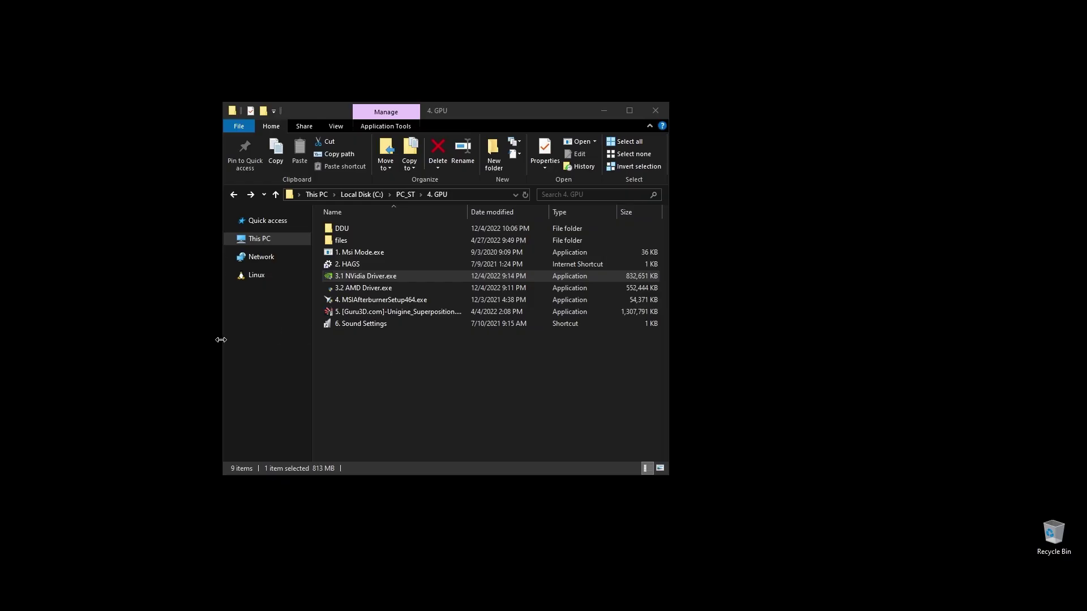
{"action": "double_click", "coordinate": [358, 264]}
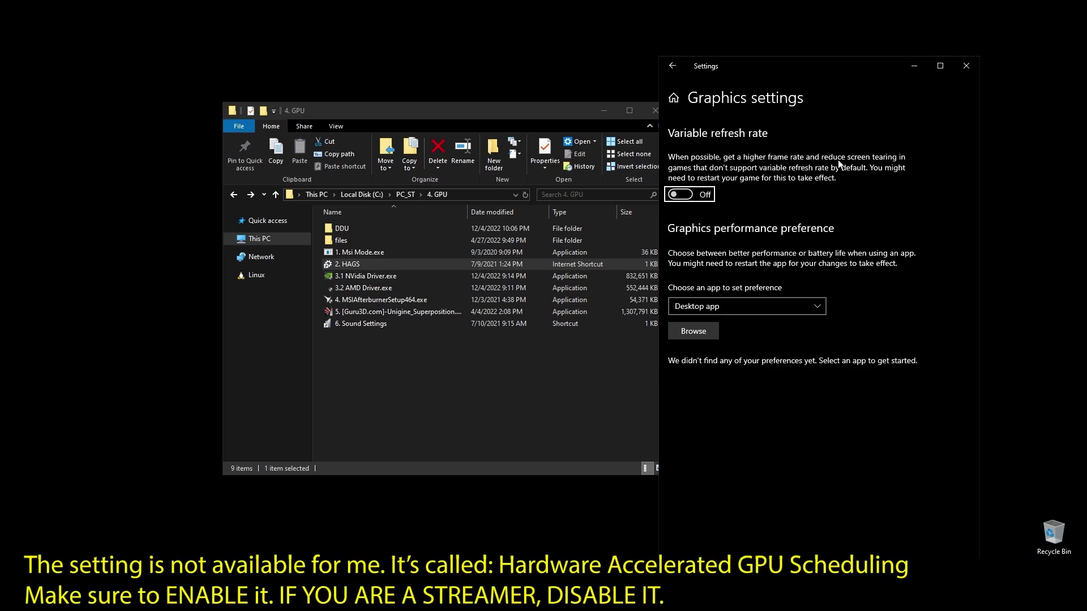
{"action": "left_click", "coordinate": [966, 67]}
Open 6. Sound Settings and set the 24G2W1G4 playback device's default format to 24 bit, 48000 Hz (Studio Quality).
{"action": "double_click", "coordinate": [352, 322]}
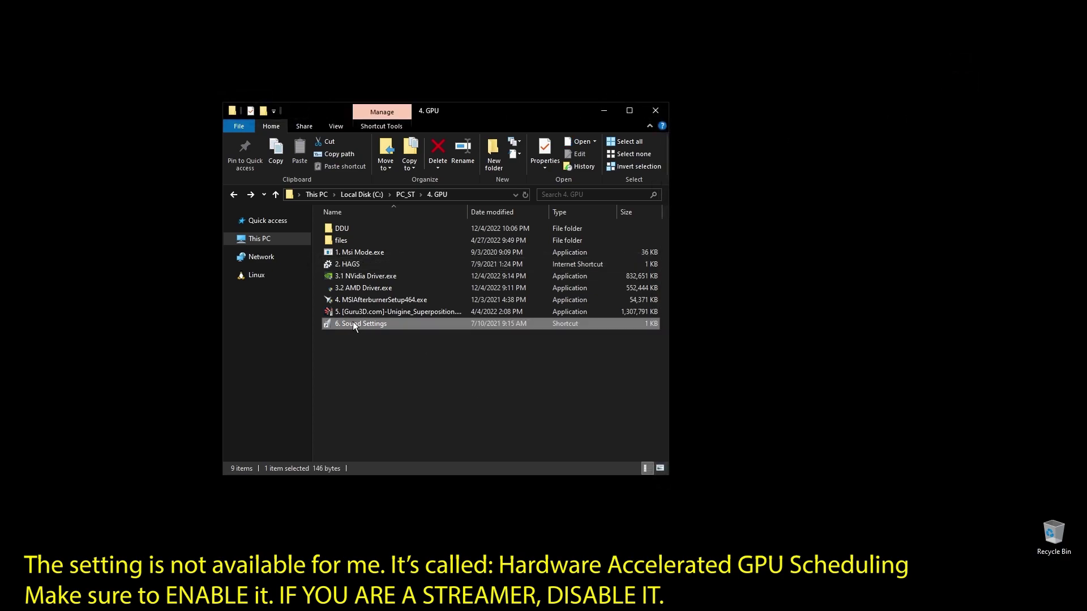
{"action": "double_click", "coordinate": [227, 185]}
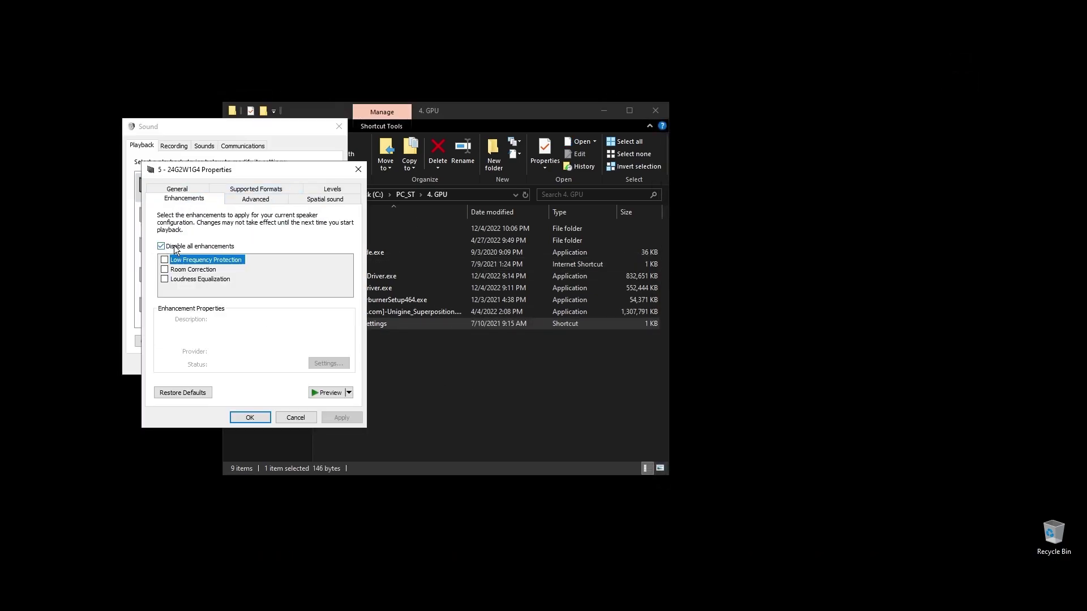
{"action": "left_click", "coordinate": [256, 199]}
{"action": "left_click", "coordinate": [238, 251]}
{"action": "left_click", "coordinate": [237, 257]}
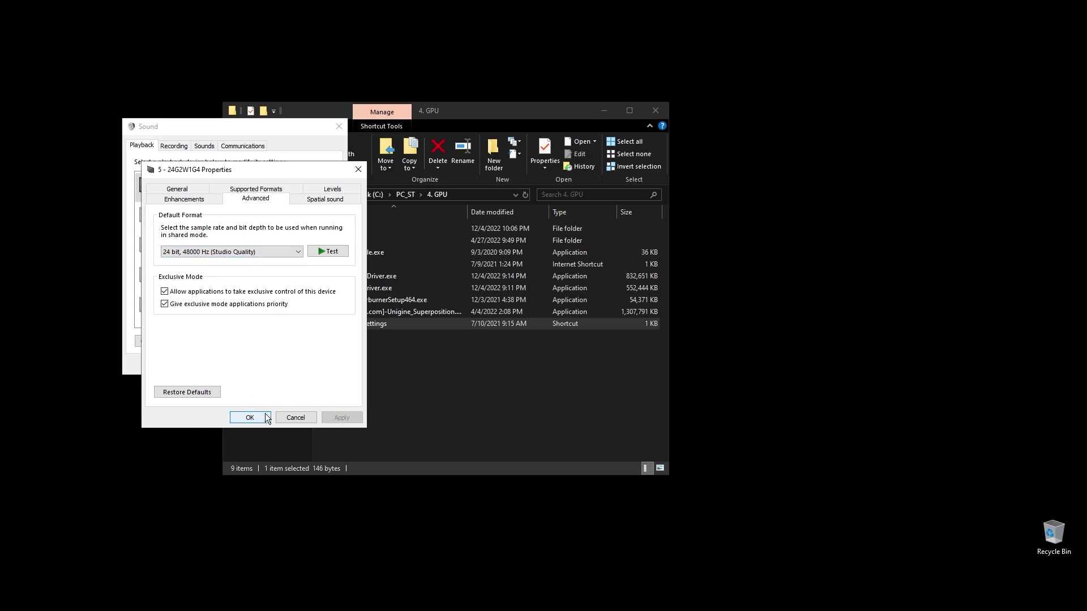
{"action": "left_click", "coordinate": [250, 418]}
Choose 24 bit, 48000 Hz (Studio Quality) as the default format of the High Definition Audio Device speakers and close their properties.
{"action": "right_click", "coordinate": [269, 215]}
{"action": "left_click", "coordinate": [317, 323]}
{"action": "left_click", "coordinate": [221, 189]}
{"action": "left_click", "coordinate": [261, 188]}
{"action": "left_click", "coordinate": [232, 241]}
{"action": "left_click", "coordinate": [257, 280]}
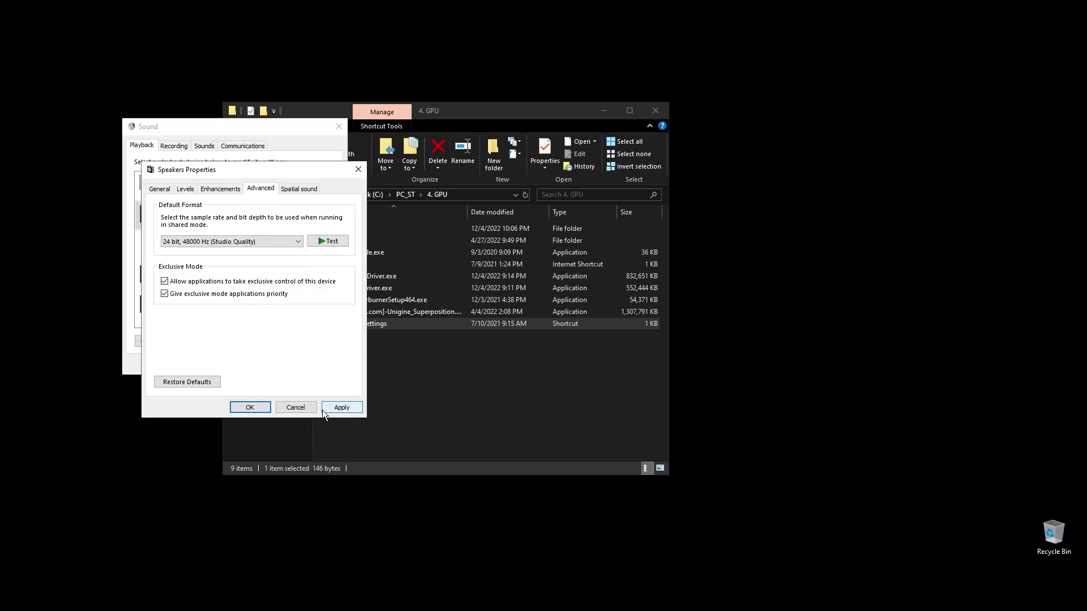
{"action": "left_click", "coordinate": [315, 412]}
Choose the default format for the Razer USB Sound Card speakers in their advanced properties and confirm.
{"action": "right_click", "coordinate": [239, 277]}
{"action": "left_click", "coordinate": [249, 368]}
{"action": "left_click", "coordinate": [260, 189]}
{"action": "left_click", "coordinate": [232, 242]}
{"action": "left_click", "coordinate": [209, 265]}
{"action": "left_click", "coordinate": [250, 407]}
Choose the default format for the THX Spatial speakers in their advanced properties and close the Sound dialog.
{"action": "scroll", "coordinate": [330, 268], "scroll_direction": "down", "scroll_amount": 1}
{"action": "right_click", "coordinate": [196, 290]}
{"action": "left_click", "coordinate": [227, 386]}
{"action": "left_click", "coordinate": [215, 188]}
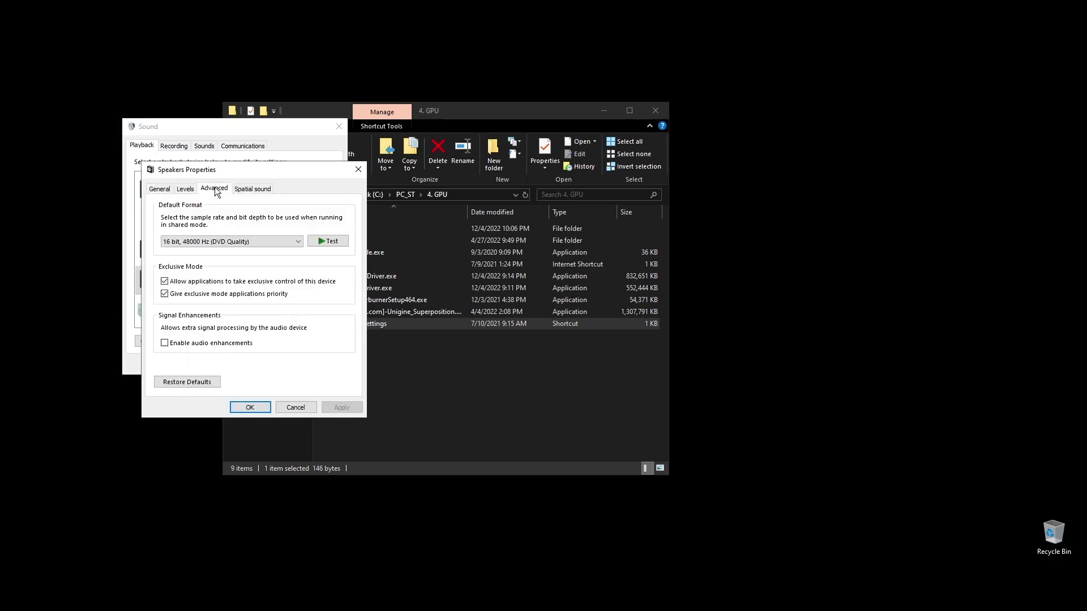
{"action": "left_click", "coordinate": [252, 242]}
{"action": "left_click", "coordinate": [215, 257]}
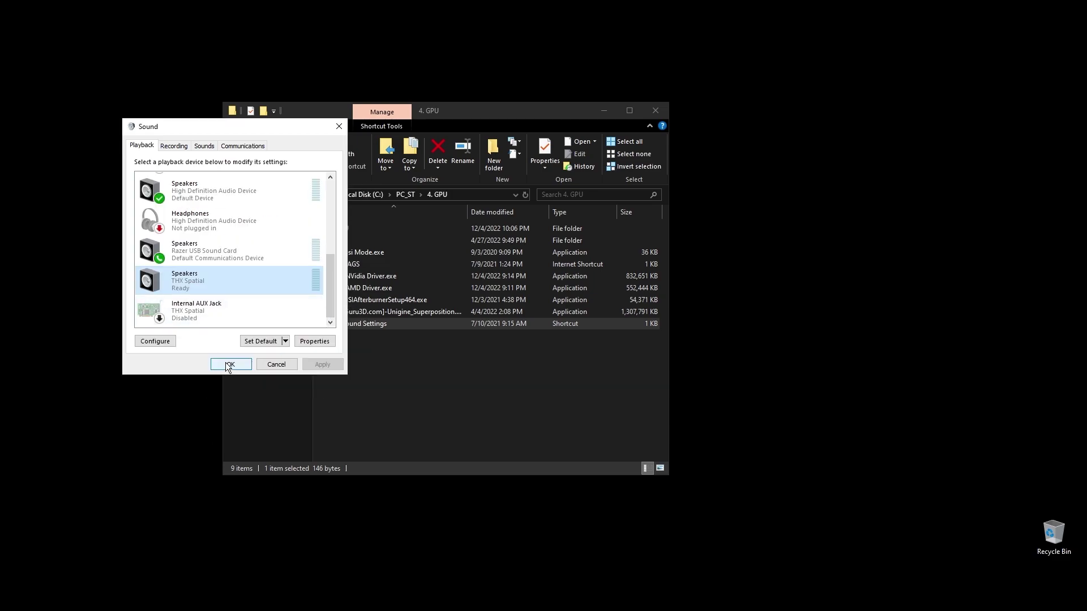
{"action": "left_click", "coordinate": [216, 367]}
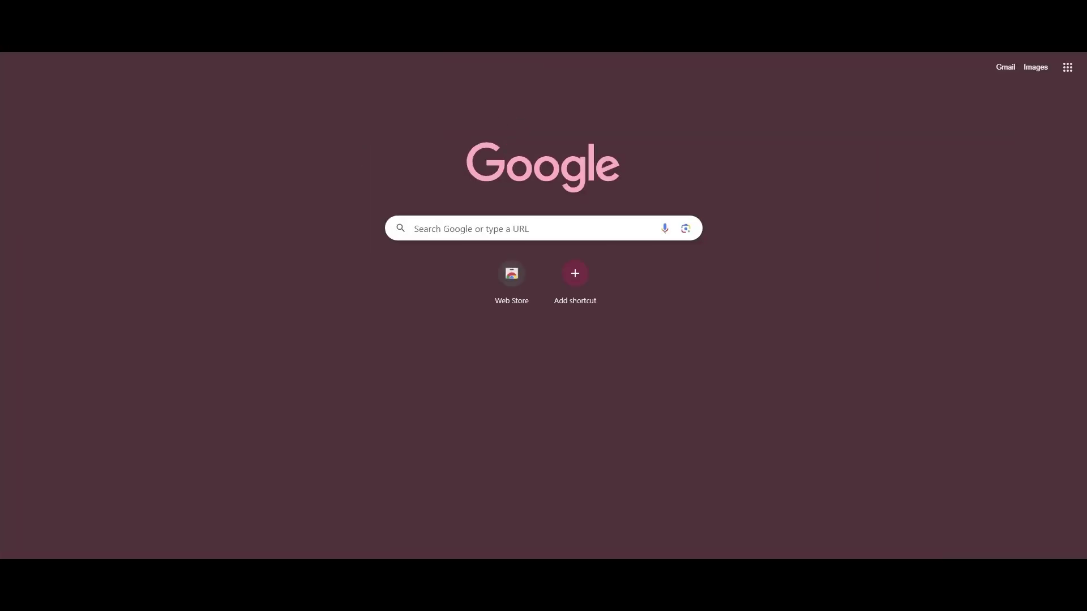
Open System Information, copy the BaseBoard Product entry and search Google for it.
{"action": "type", "text": "system information"}
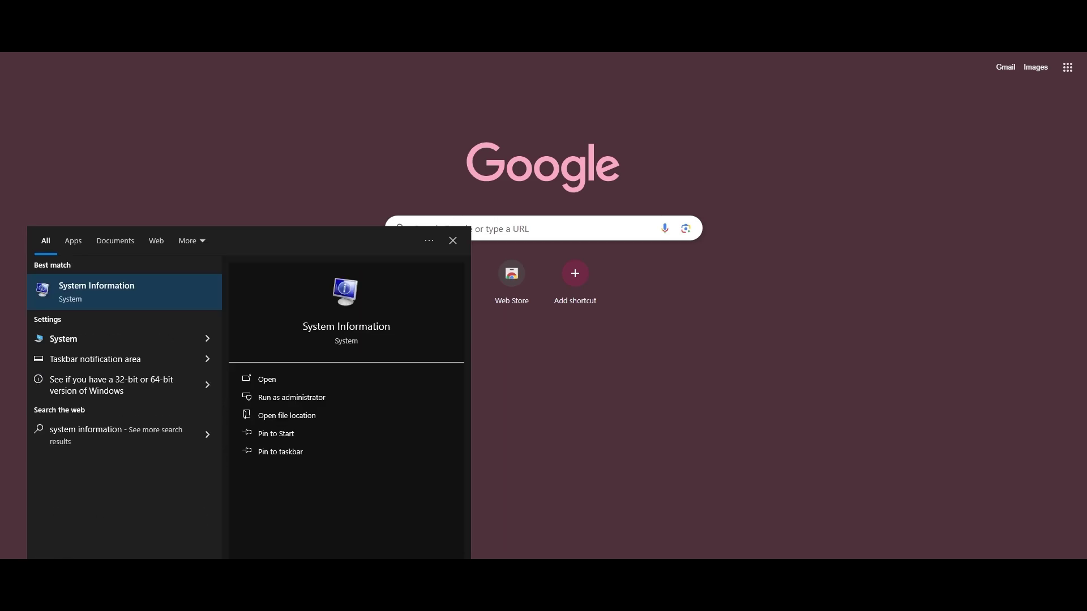
{"action": "left_click", "coordinate": [108, 292]}
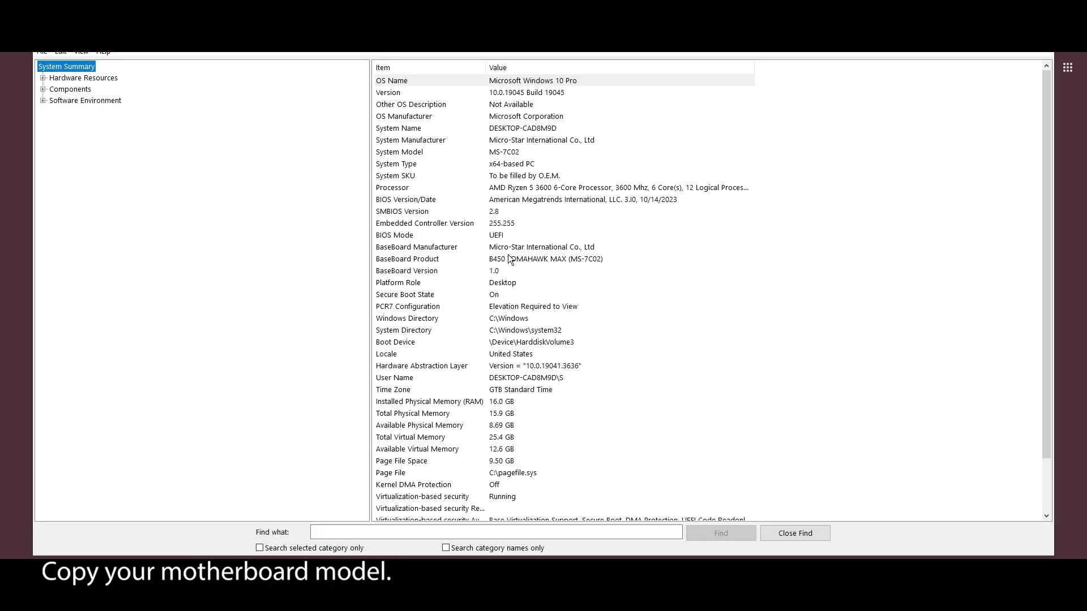
{"action": "left_click", "coordinate": [455, 260]}
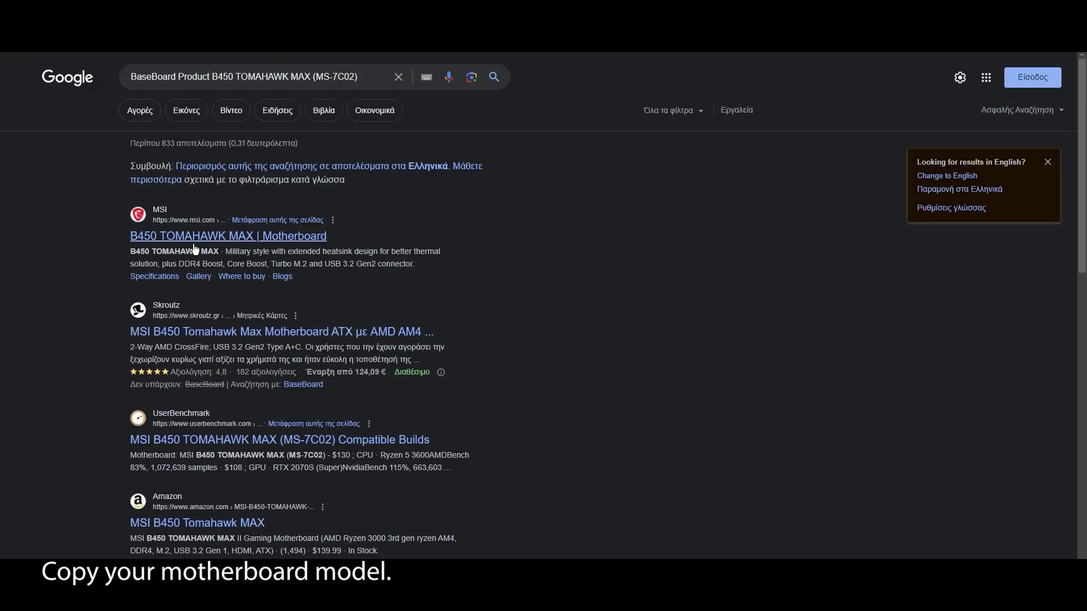
Open the support page of MSI's B450 TOMAHAWK MAX and download AMI BIOS version 7C02v3I.
{"action": "left_click", "coordinate": [156, 242]}
{"action": "left_click", "coordinate": [923, 81]}
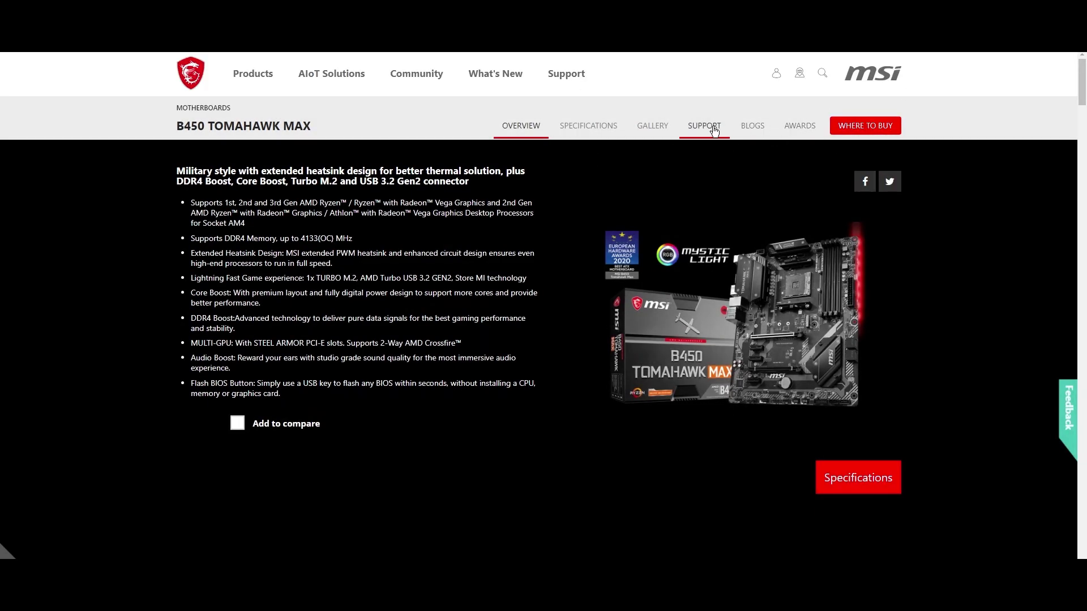
{"action": "left_click", "coordinate": [705, 127]}
{"action": "scroll", "coordinate": [338, 263], "scroll_direction": "down", "scroll_amount": 3}
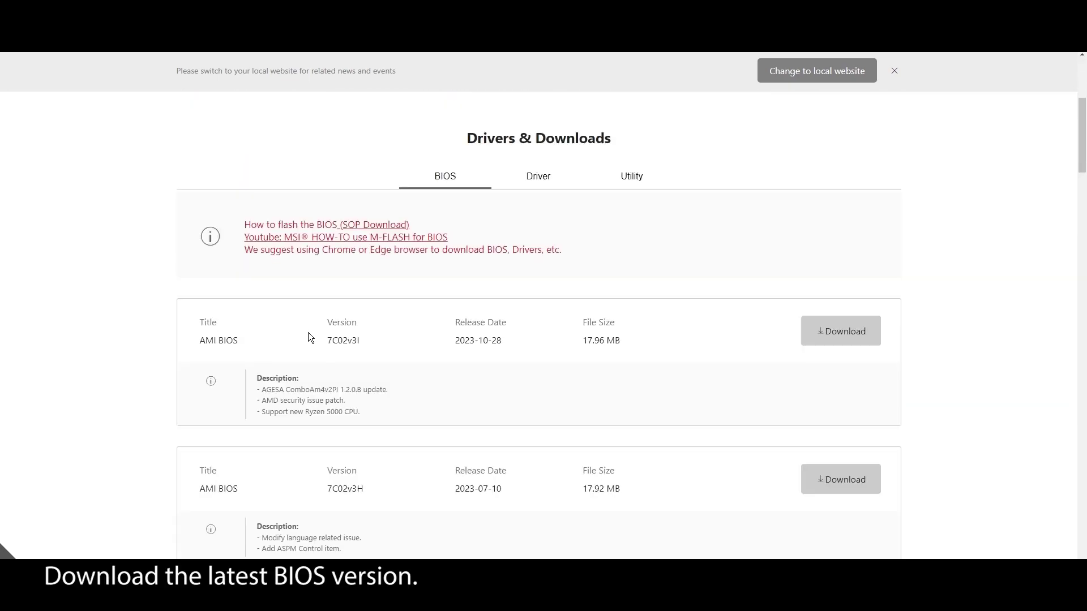
{"action": "left_click", "coordinate": [825, 339]}
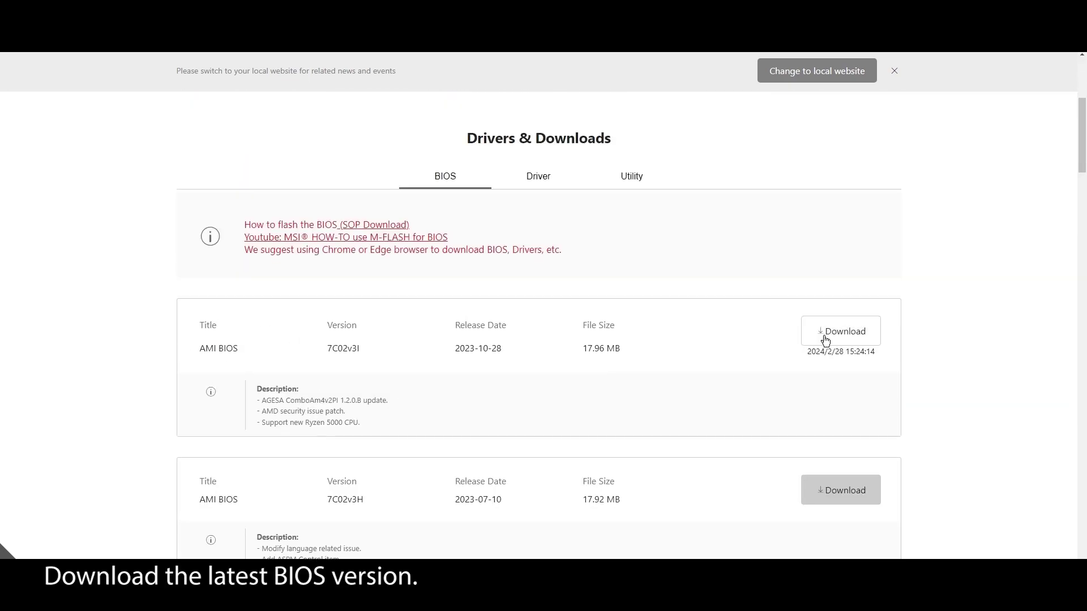